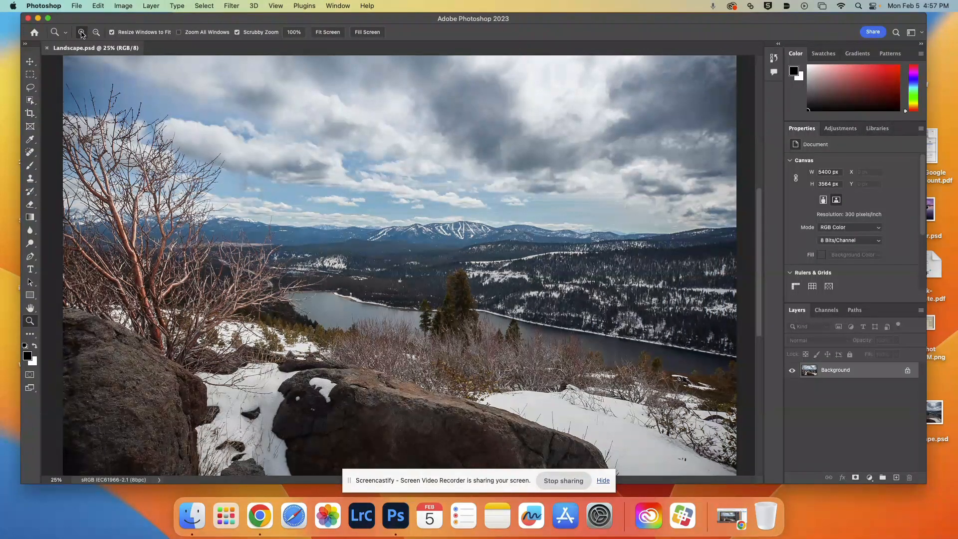
Zoom in on the landscape to 66.7% and pan down to inspect the snow and rocks in the foreground
left_click(253, 185)
left_click(253, 185)
left_click(253, 185)
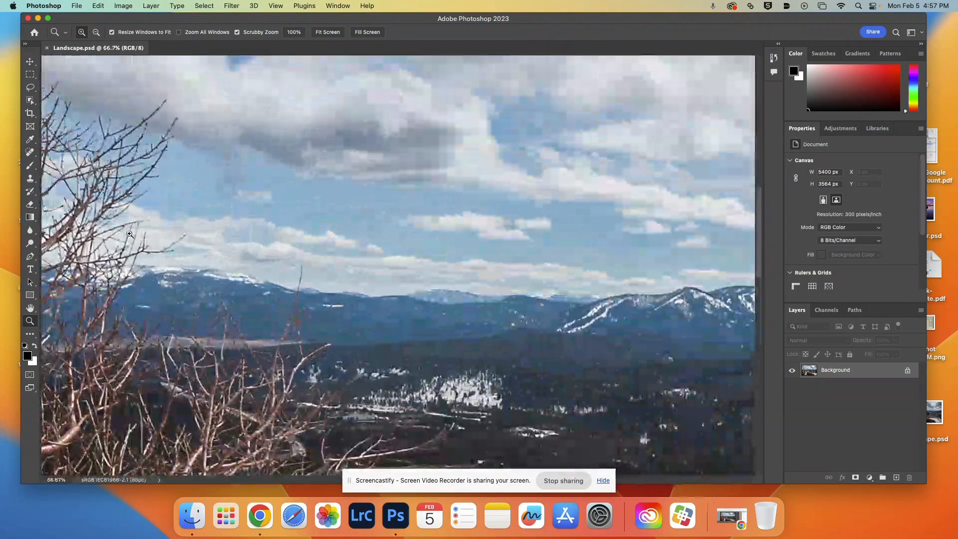
left_click(30, 308)
left_click_drag(311, 282, 570, 2)
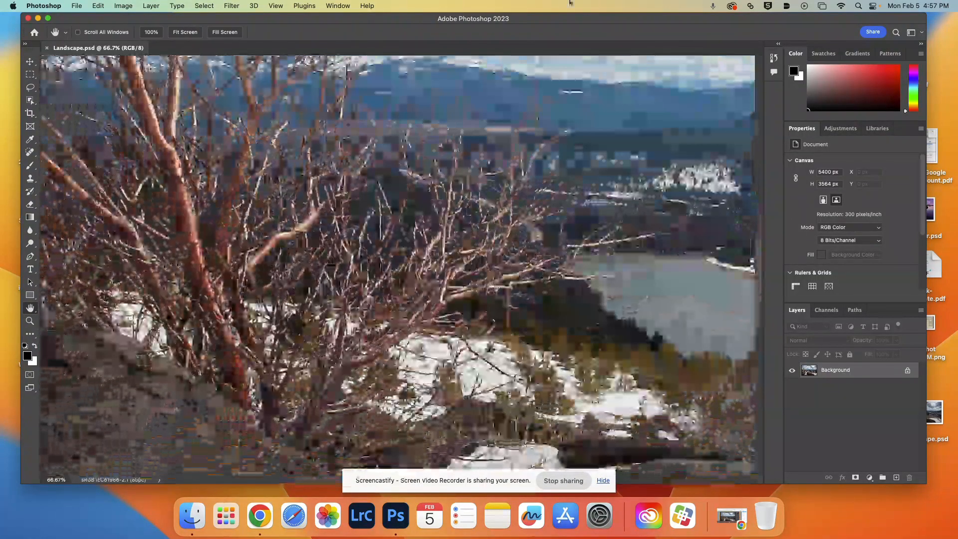
left_click_drag(574, 304, 499, 192)
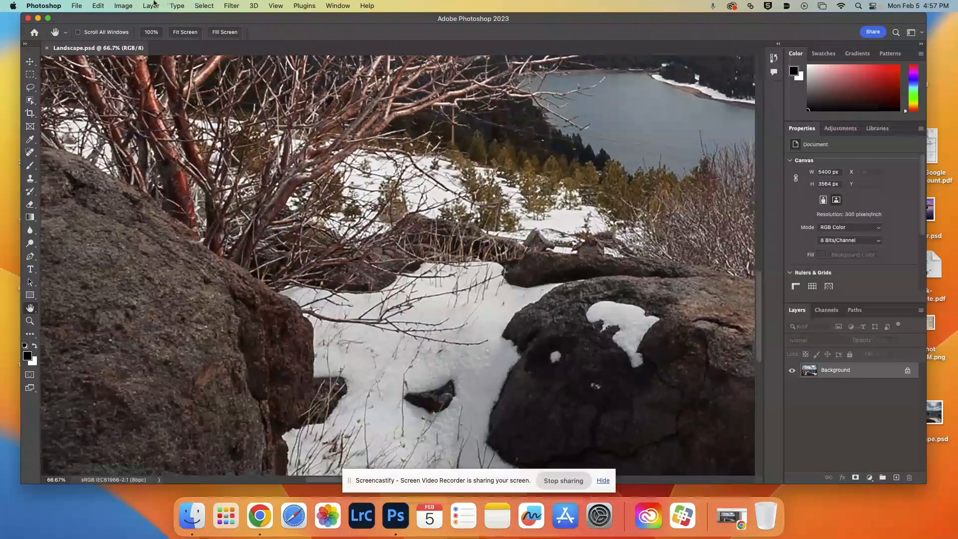
left_click_drag(528, 348, 514, 176)
left_click_drag(506, 293, 417, 268)
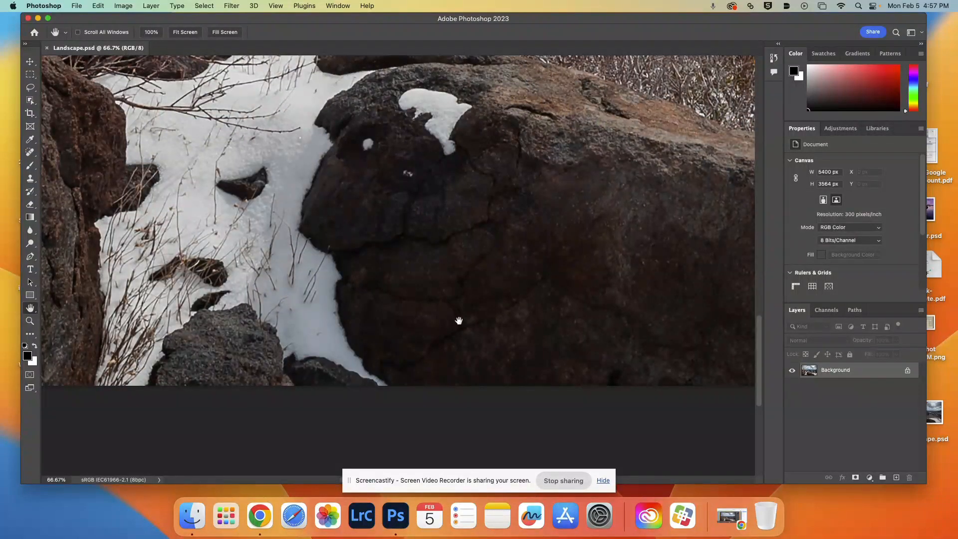
Pan up to examine the clouds and mountains, and fit the whole image in the window
left_click_drag(537, 235, 422, 413)
left_click_drag(471, 215, 450, 371)
left_click_drag(521, 184, 421, 371)
left_click_drag(487, 170, 476, 379)
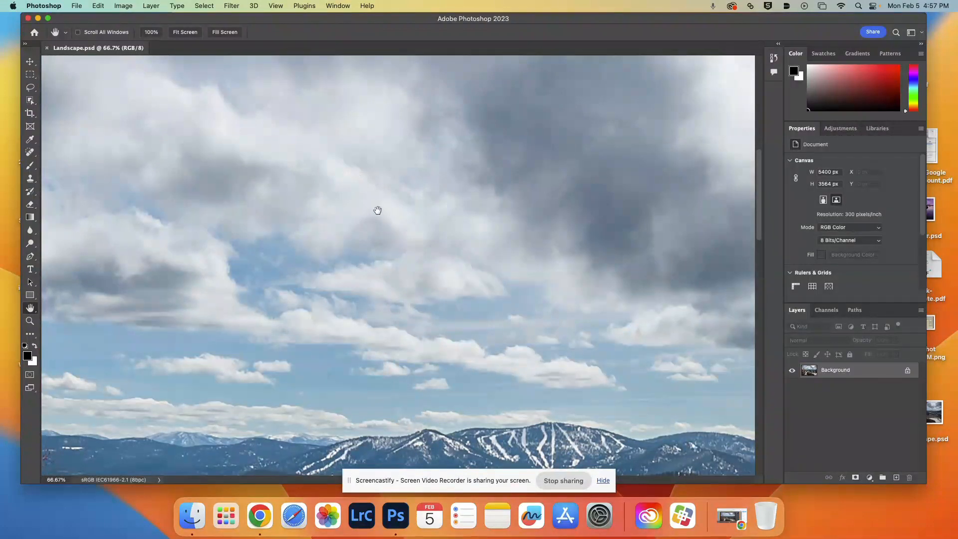
left_click_drag(353, 229, 379, 207)
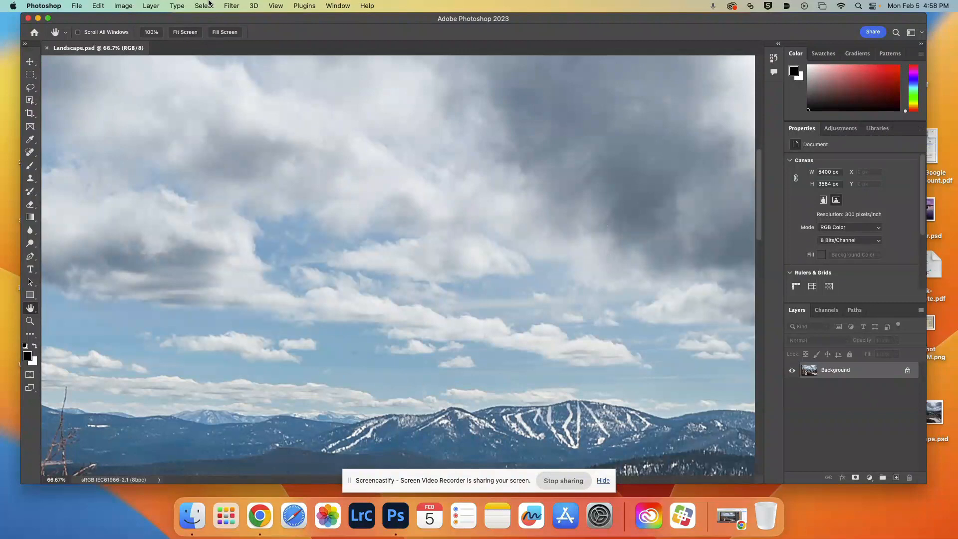
left_click(185, 33)
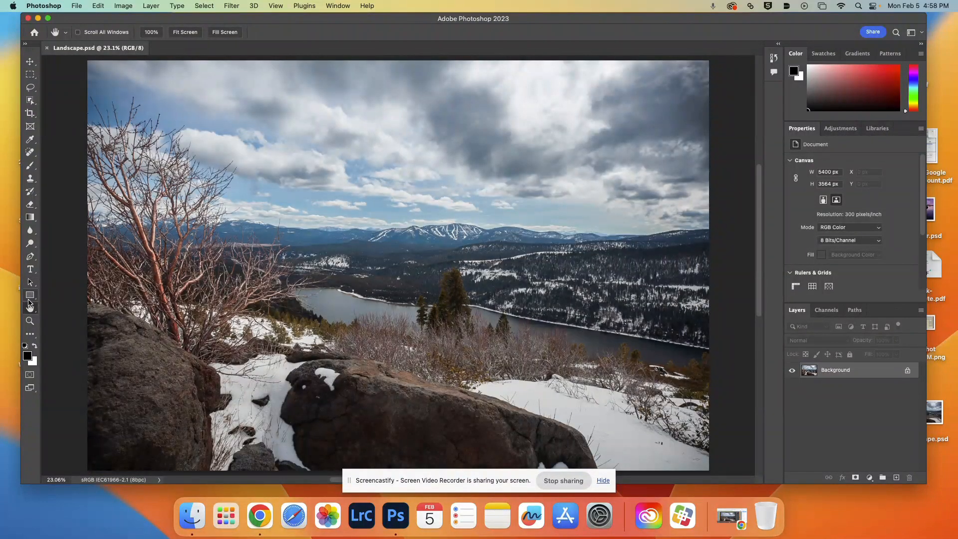
Zoom the image out to 16.7% with the Zoom tool
left_click(30, 323)
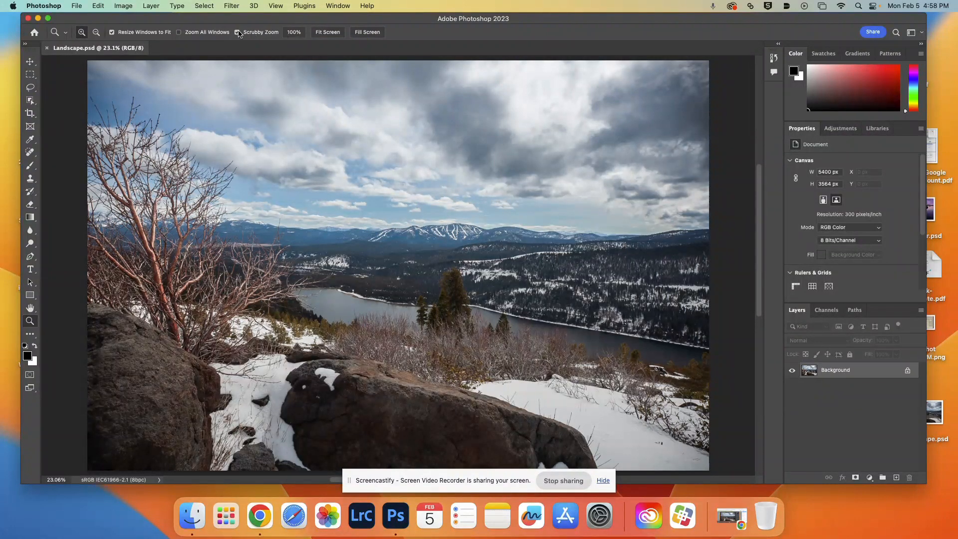
left_click(97, 32)
left_click(389, 324)
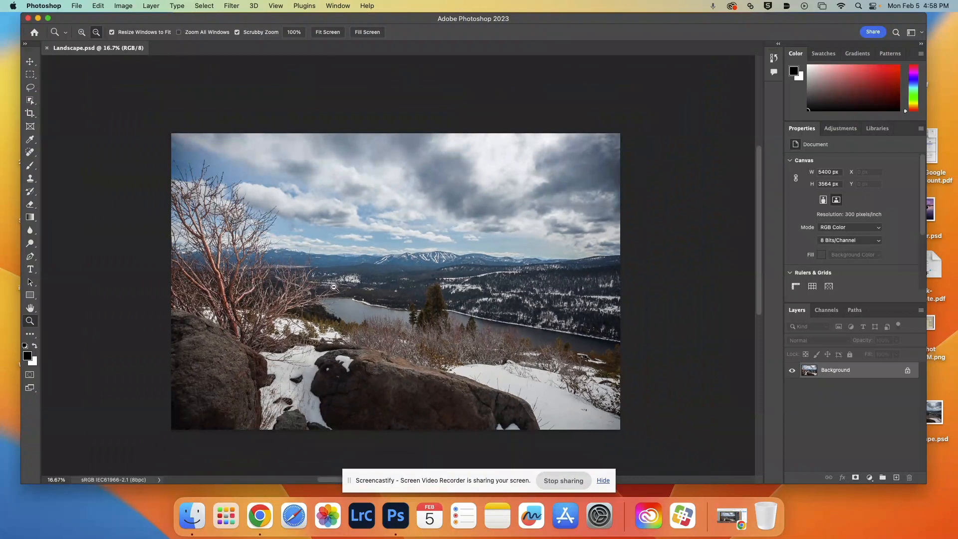
key("alt")
key("alt")
key("alt")
key("alt")
Zoom in to 25%, zoom back out to 16.7% and shift the image slightly upward in the canvas area
left_click(81, 32)
key("alt")
key("super")
left_click(383, 260)
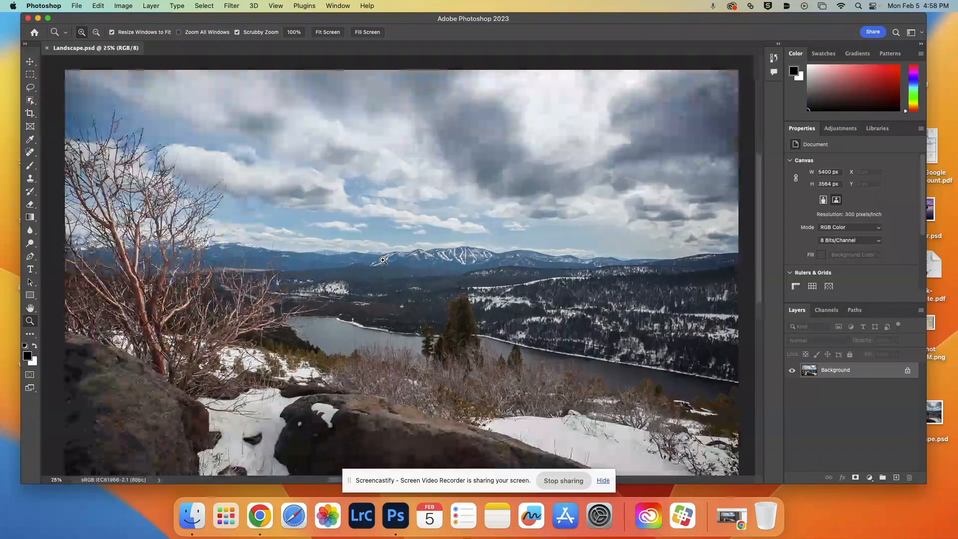
left_click(383, 260, "alt")
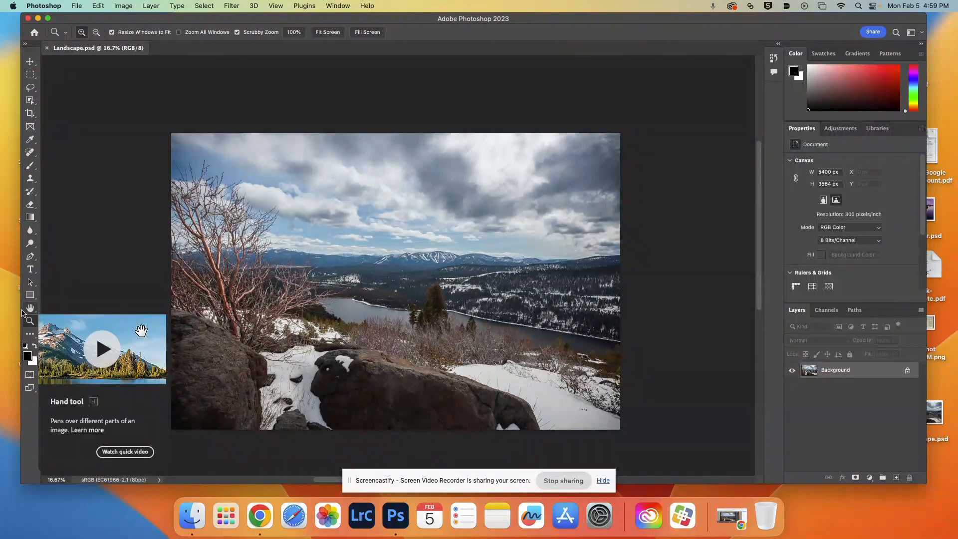
left_click_drag(406, 273, 418, 236)
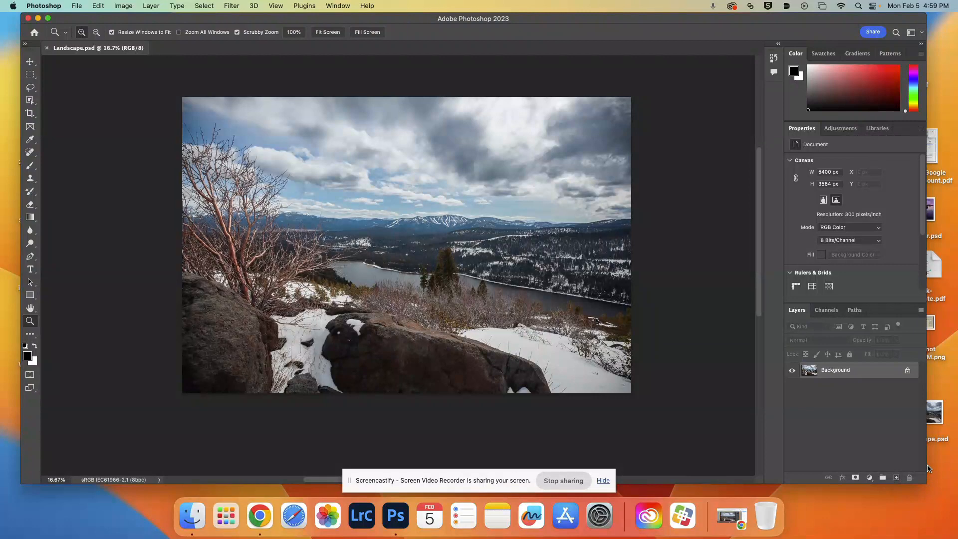
Resize and reposition the application window so that it spans nearly the full screen width with every panel visible
left_click_drag(925, 460, 596, 437)
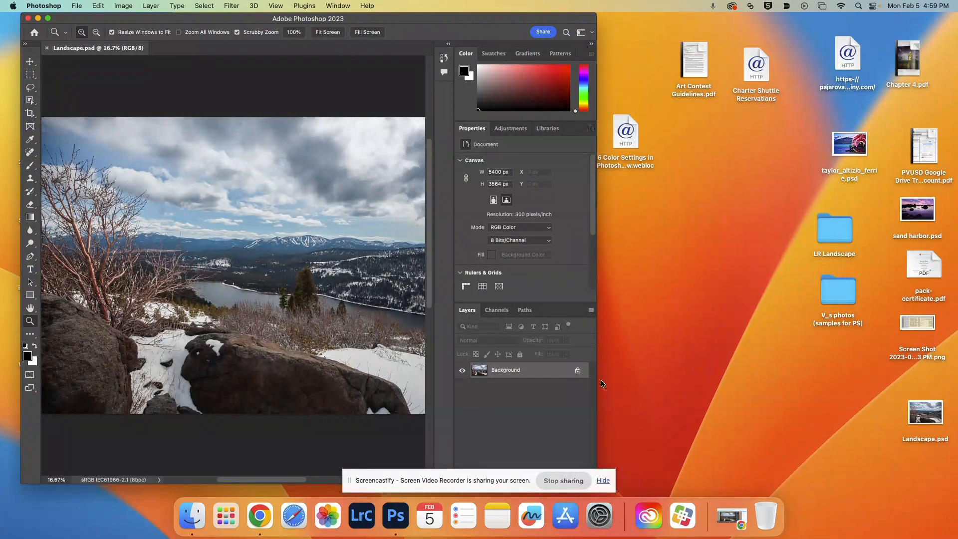
left_click_drag(596, 412, 955, 343)
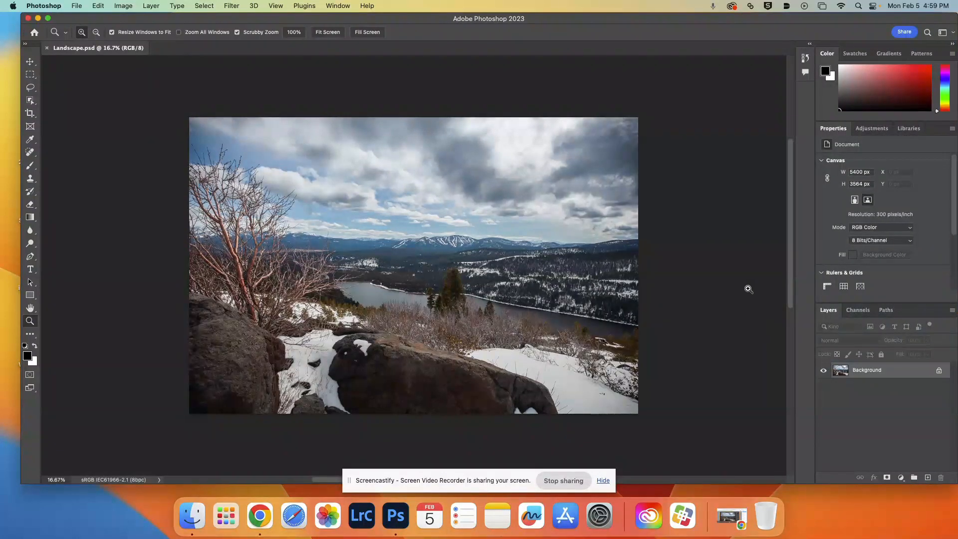
left_click_drag(21, 405, 2, 400)
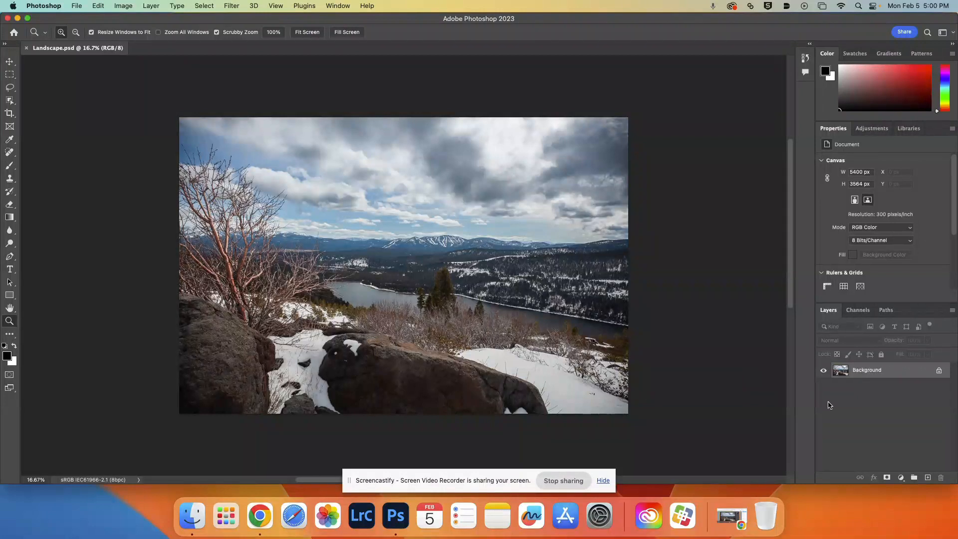
left_click_drag(752, 21, 714, 24)
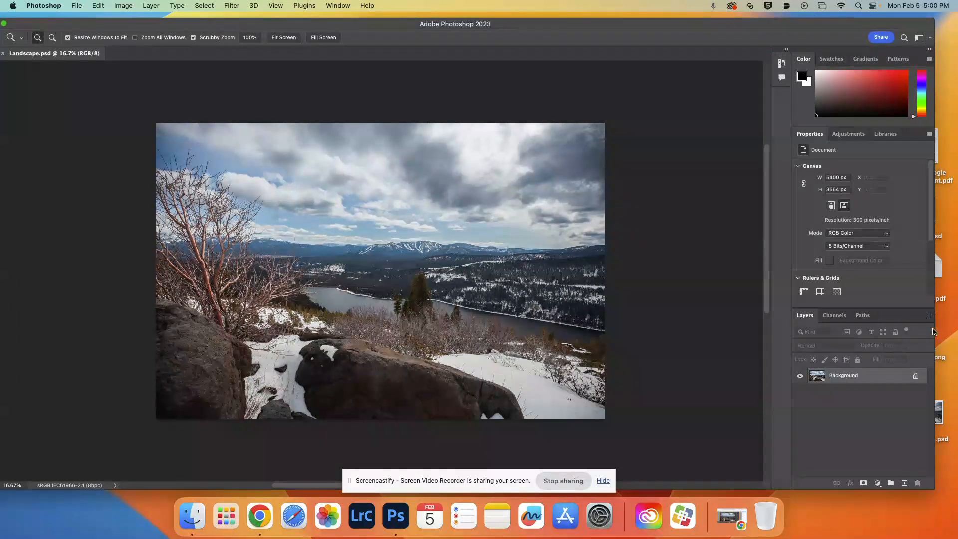
left_click_drag(569, 22, 595, 23)
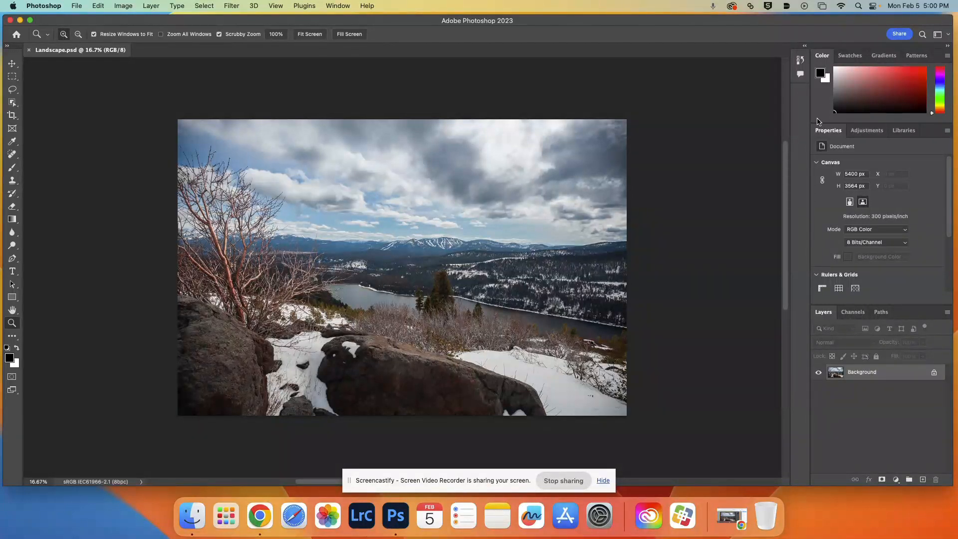
Draw practice freehand Lasso selections over the landscape, and deselect them
left_click(12, 89)
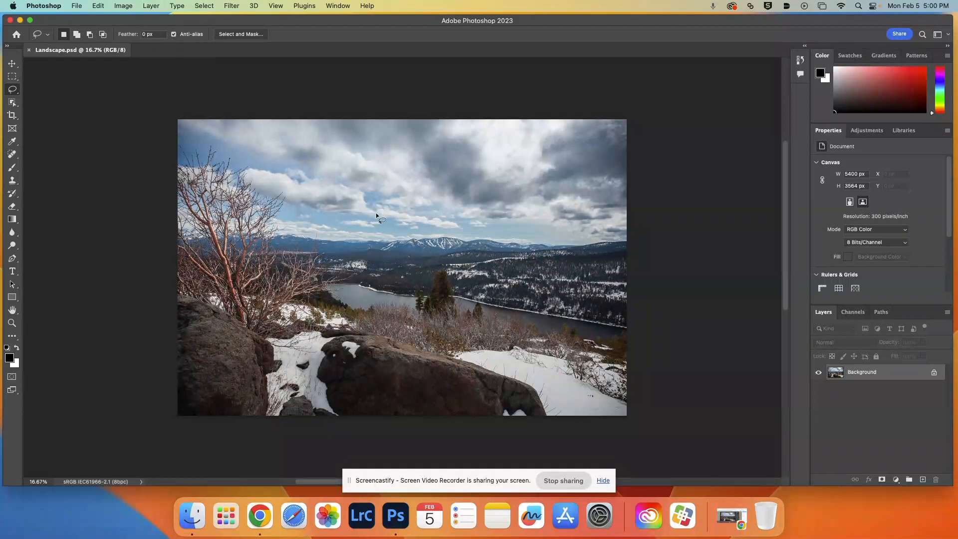
mouse_move(377, 210)
left_mouse_down()
mouse_move(314, 188)
mouse_move(259, 234)
mouse_move(327, 273)
mouse_move(392, 245)
mouse_move(393, 212)
mouse_move(363, 199)
left_mouse_up()
mouse_move(483, 228)
left_mouse_down()
mouse_move(528, 247)
mouse_move(516, 328)
mouse_move(401, 374)
mouse_move(300, 281)
mouse_move(332, 209)
mouse_move(410, 168)
mouse_move(527, 190)
mouse_move(513, 243)
left_mouse_up()
mouse_move(291, 239)
left_mouse_down()
mouse_move(401, 201)
mouse_move(481, 270)
mouse_move(441, 343)
mouse_move(341, 346)
mouse_move(258, 291)
mouse_move(268, 238)
mouse_move(302, 228)
left_mouse_up()
left_click(202, 6)
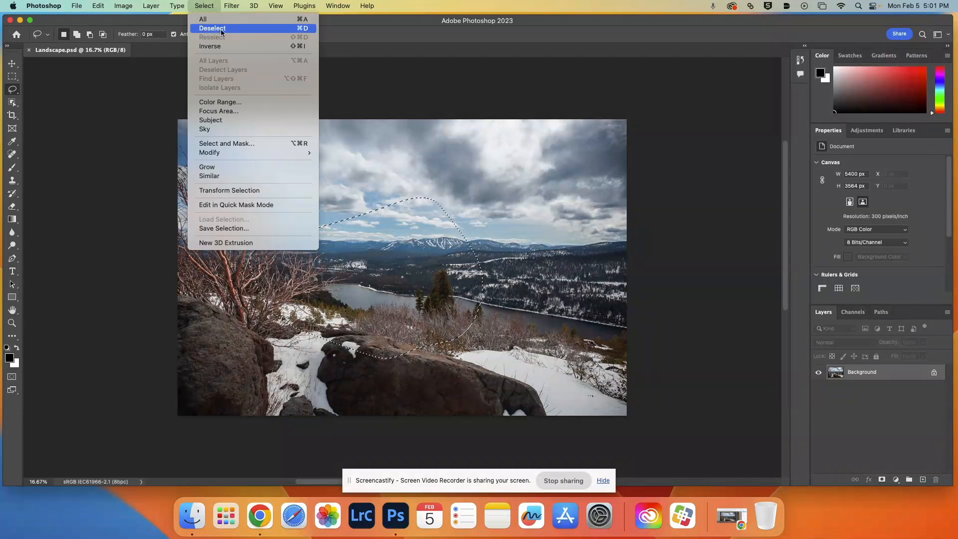
left_click(301, 28)
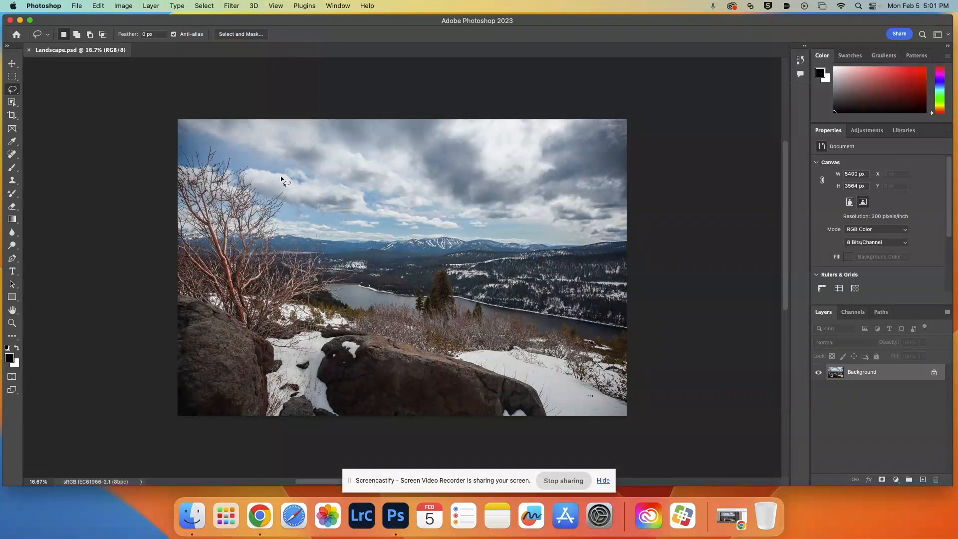
Draw a freehand Lasso selection around the central clouds, the mountains and the far end of the lake
mouse_move(367, 155)
left_mouse_down()
mouse_move(544, 244)
mouse_move(240, 279)
mouse_move(298, 161)
left_mouse_up()
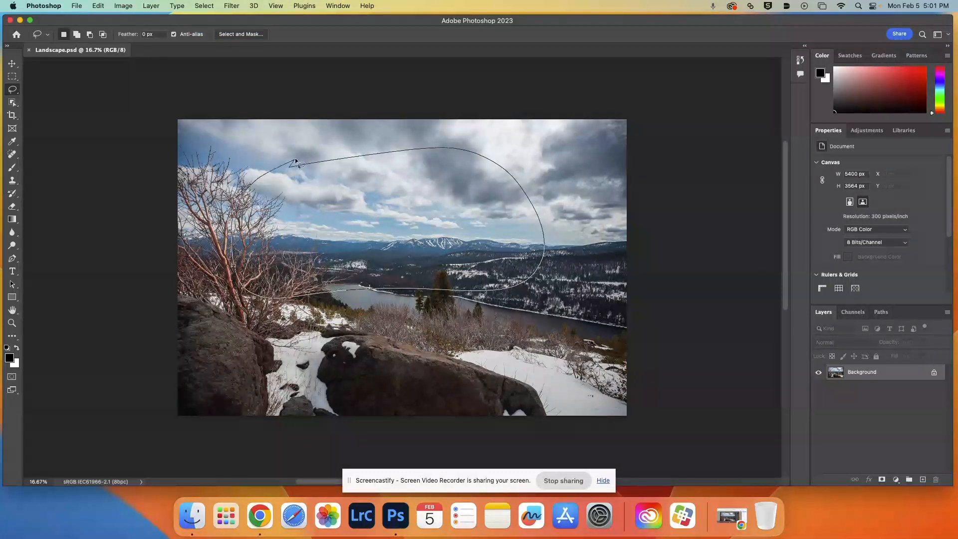
left_click(123, 6)
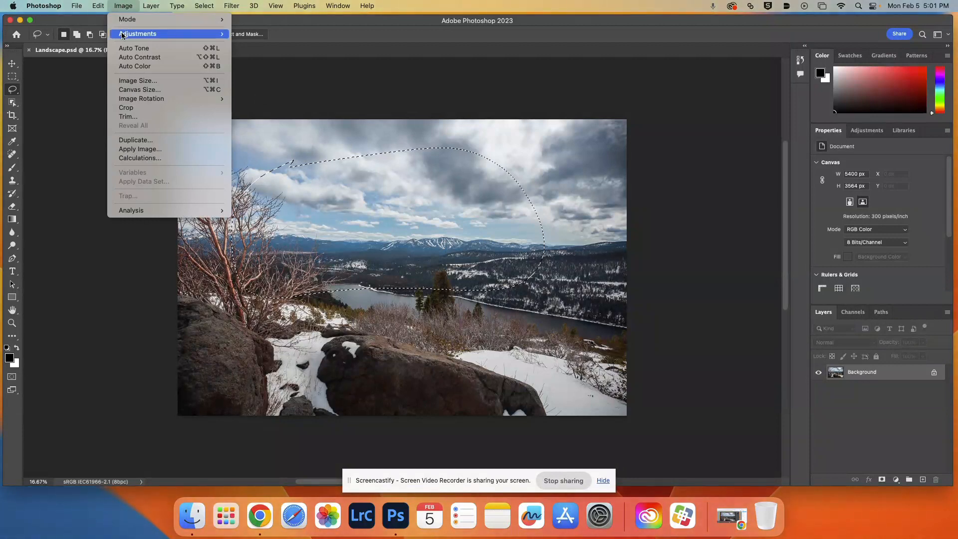
mouse_move(164, 34)
left_click(269, 33)
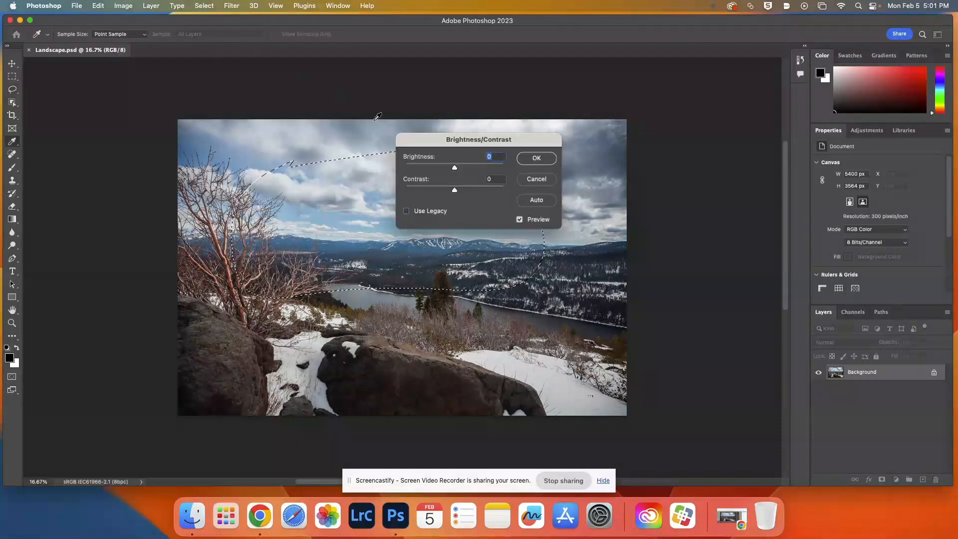
left_click_drag(475, 146, 594, 140)
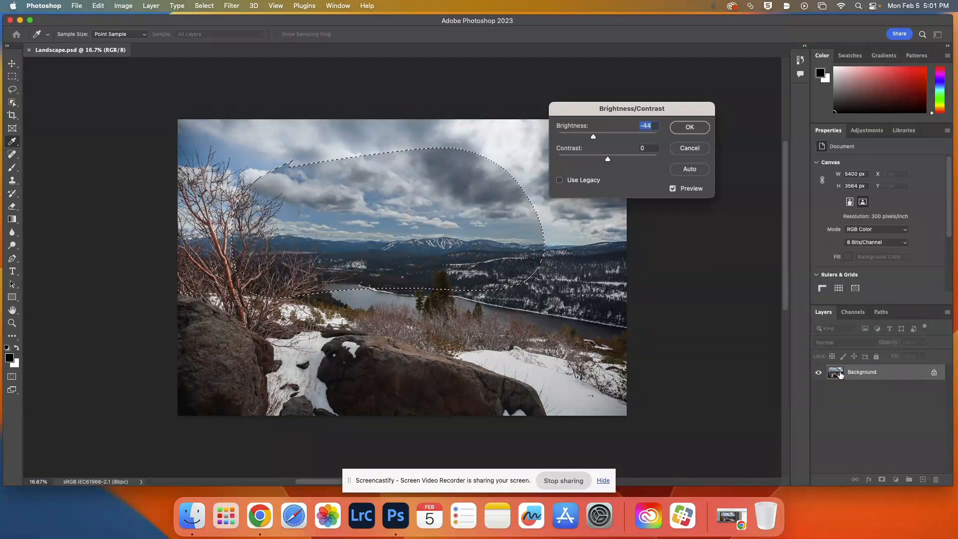
left_click(688, 149)
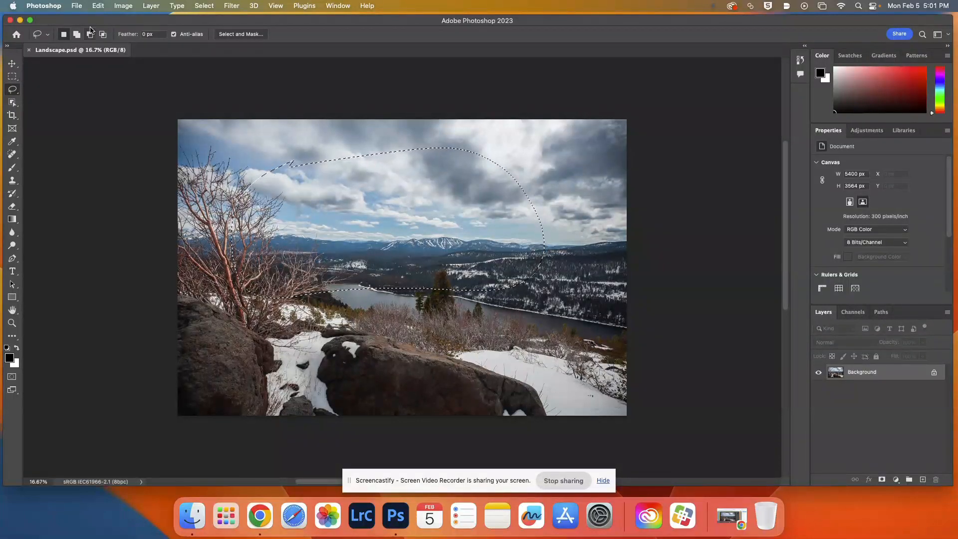
Apply Brightness/Contrast to the lassoed area with contrast 100 and strongly reduced brightness, and deselect it
left_click(123, 6)
mouse_move(142, 33)
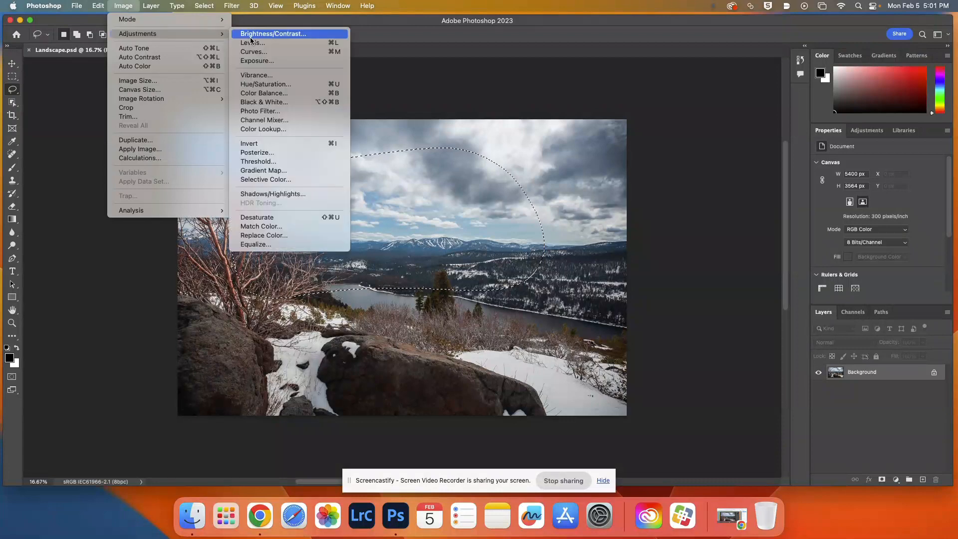
left_click(251, 35)
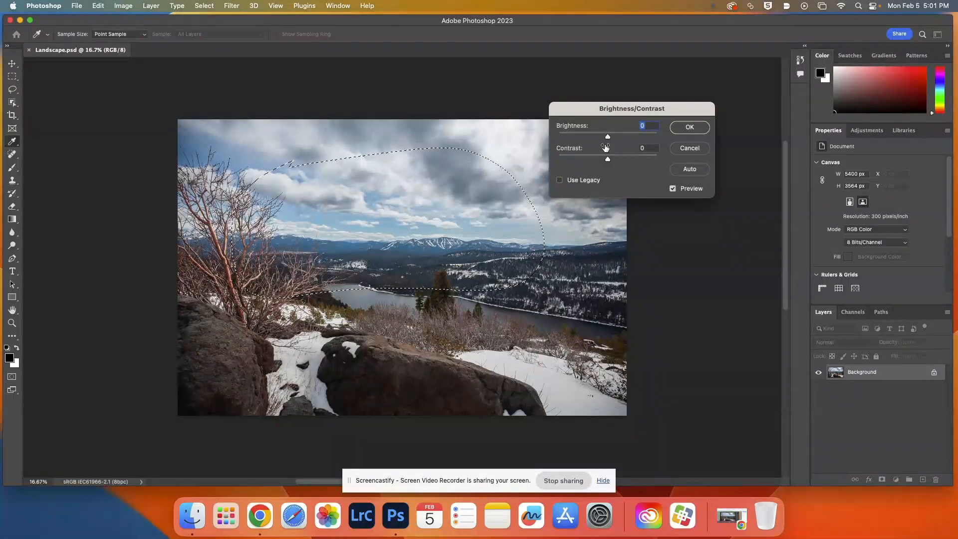
left_click_drag(607, 161, 668, 170)
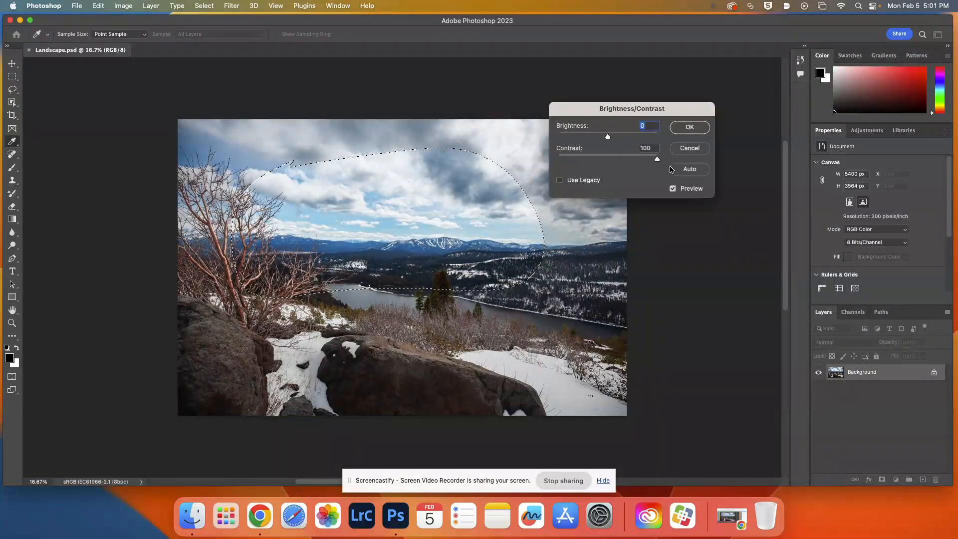
left_click_drag(608, 137, 576, 143)
left_click(691, 127)
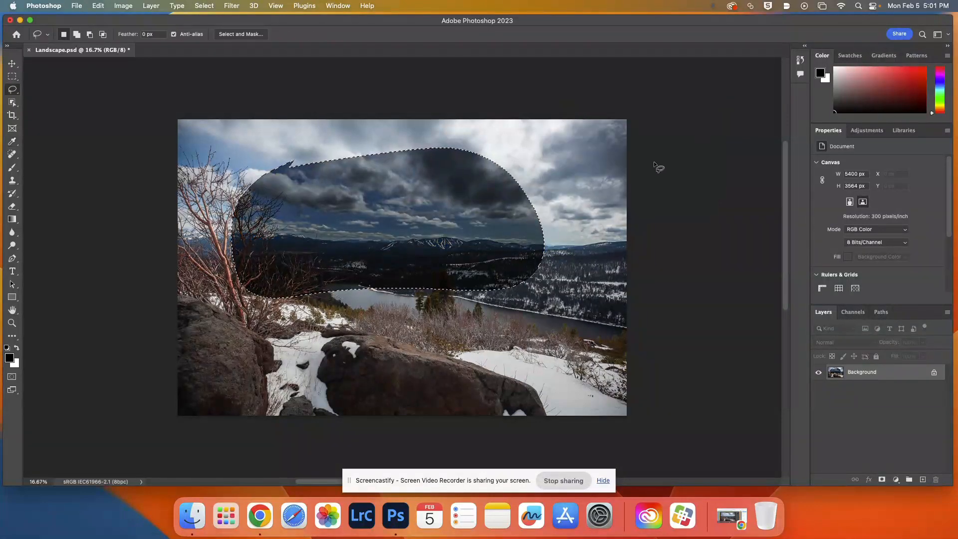
key("super+d")
Show the History panel, lengthen it and keep it expanded alongside the other panels
left_click(338, 6)
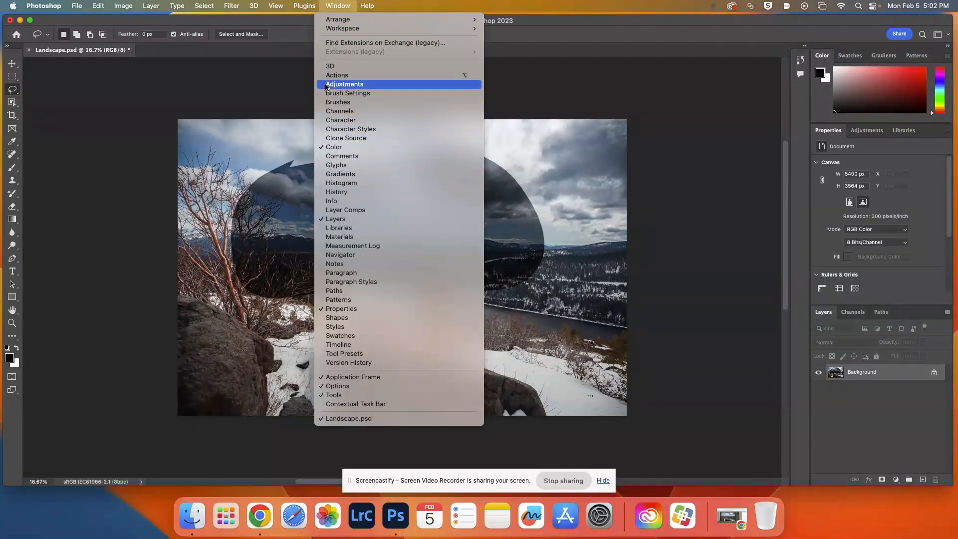
left_click(336, 192)
left_click_drag(729, 229, 762, 269)
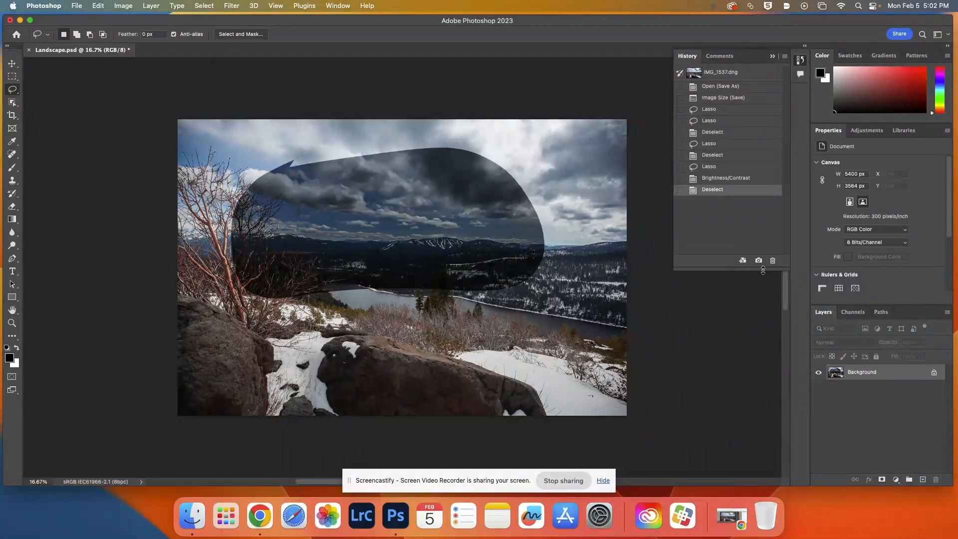
left_click(772, 57)
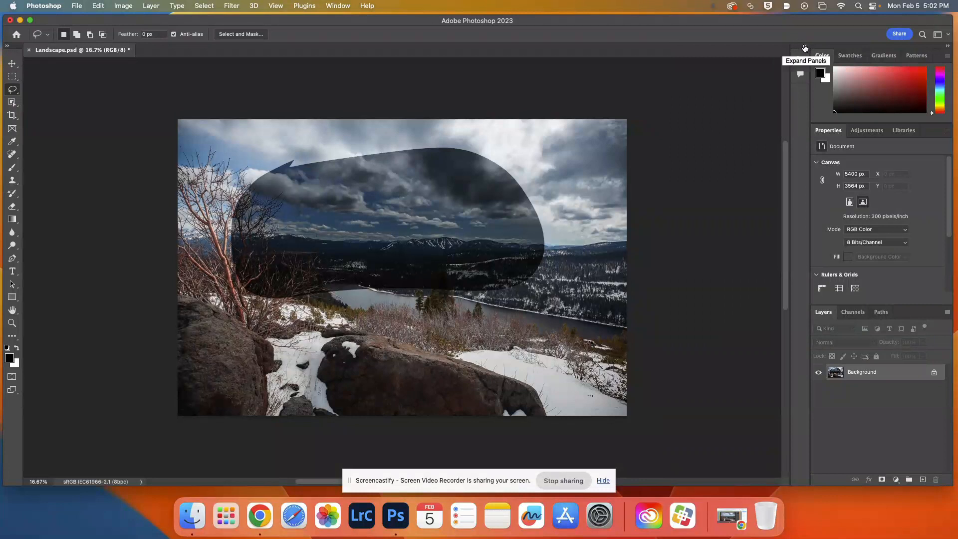
left_click(805, 48)
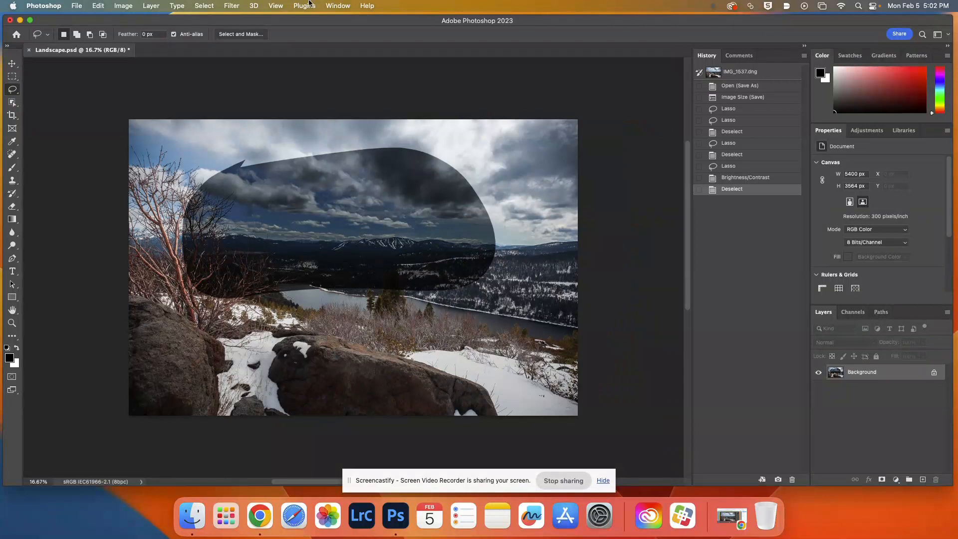
left_click(345, 7)
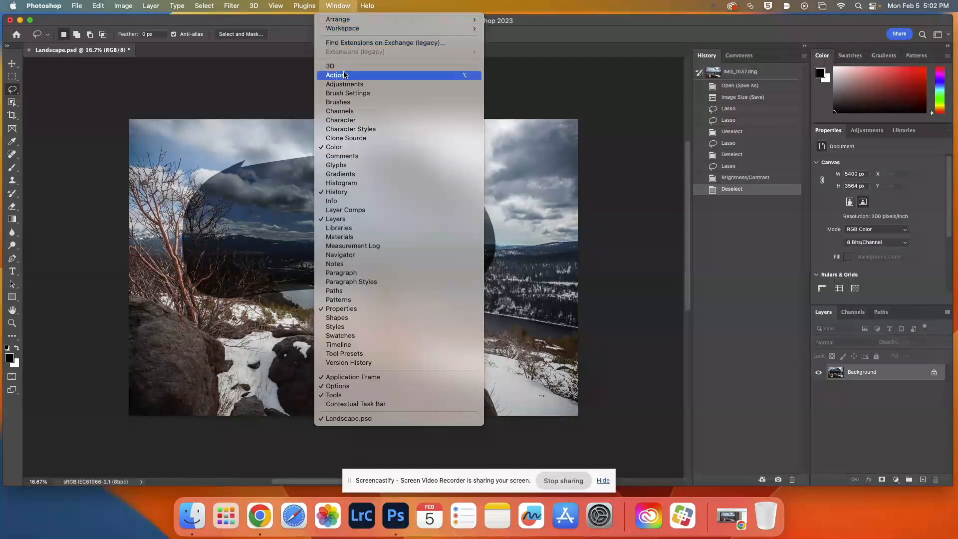
left_click(345, 192)
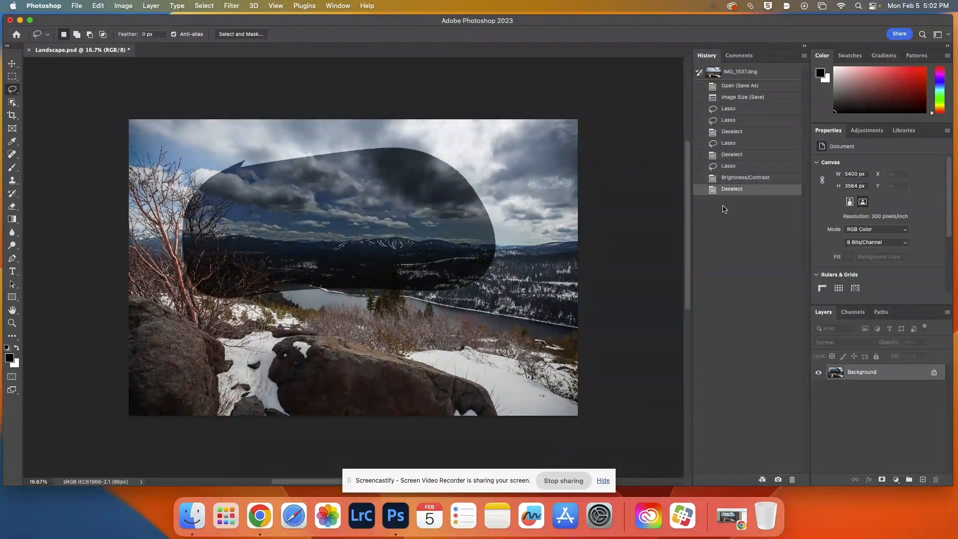
Step the image back through its history to the Deselect state before the last Lasso and Brightness/Contrast edit
left_click(724, 178)
left_click(725, 166)
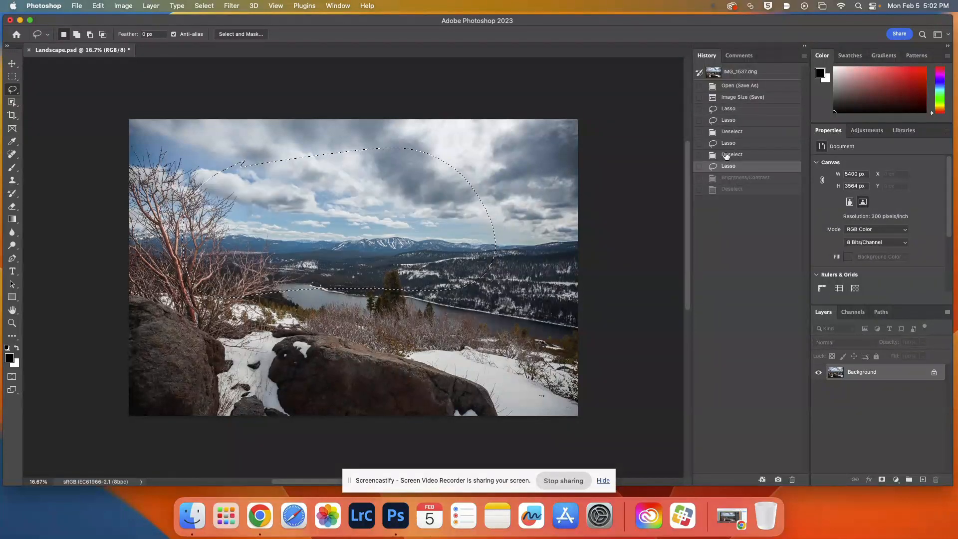
left_click(725, 155)
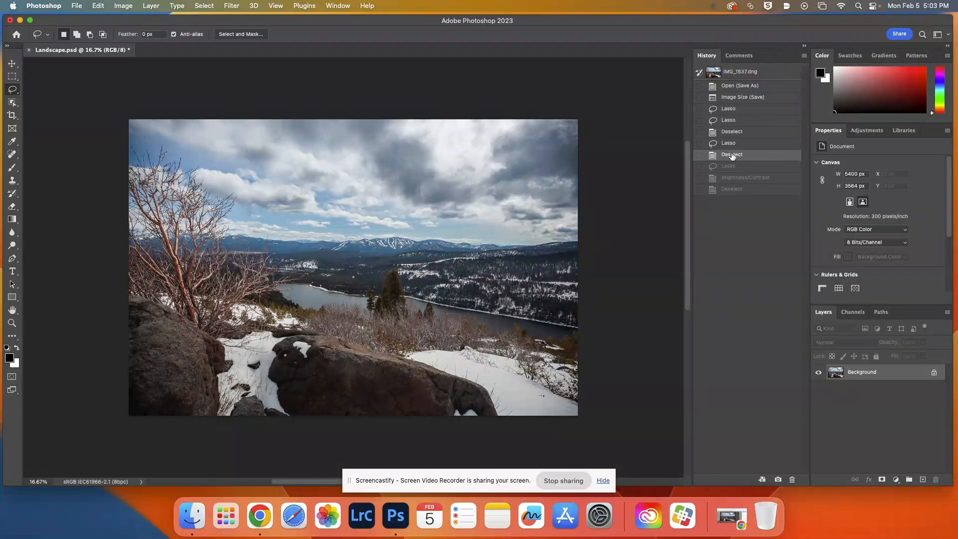
left_click(699, 190)
left_click(699, 166)
left_click(728, 143)
left_click(728, 157)
Browse the Portraits, Landscape and Photo Repair adjustment presets, and apply the Soft Contrast preset to the photo
left_click(869, 131)
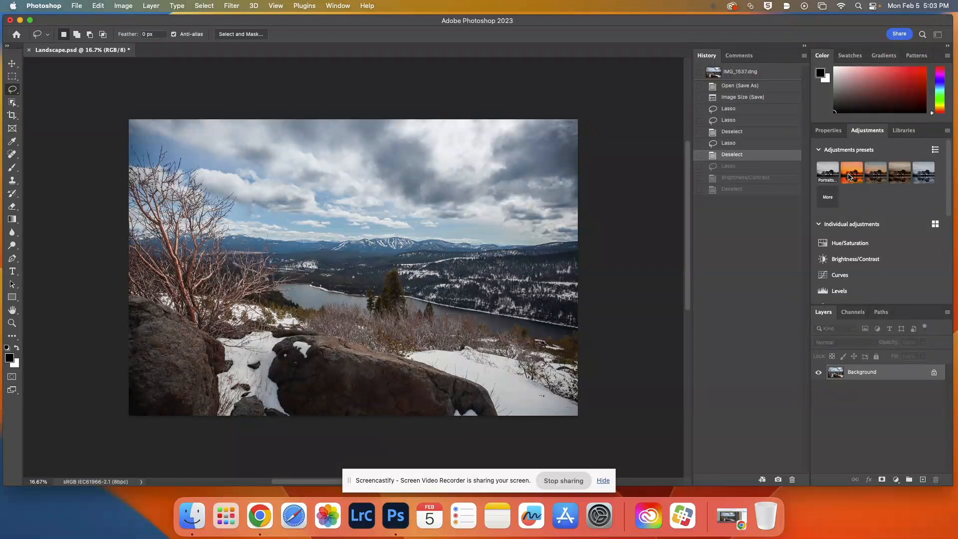
left_click(827, 197)
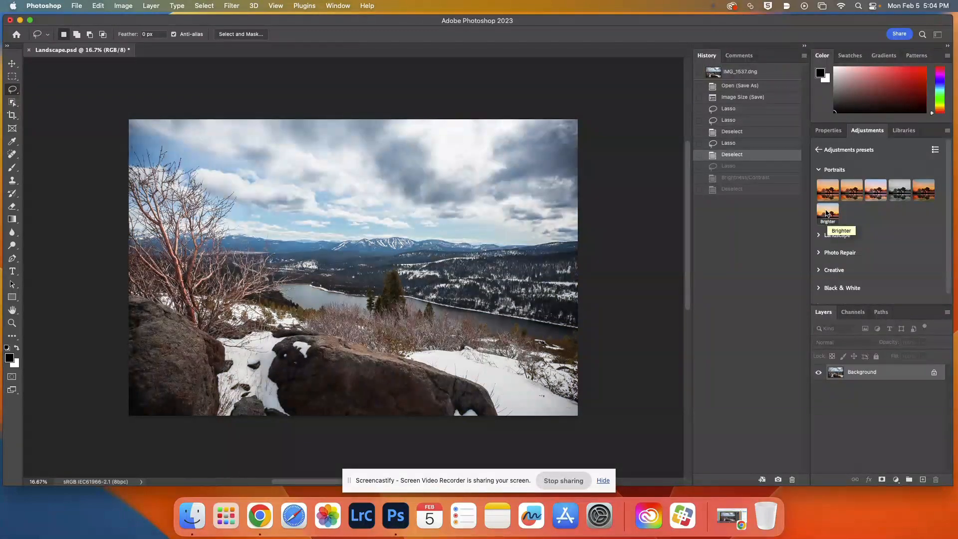
left_click(833, 235)
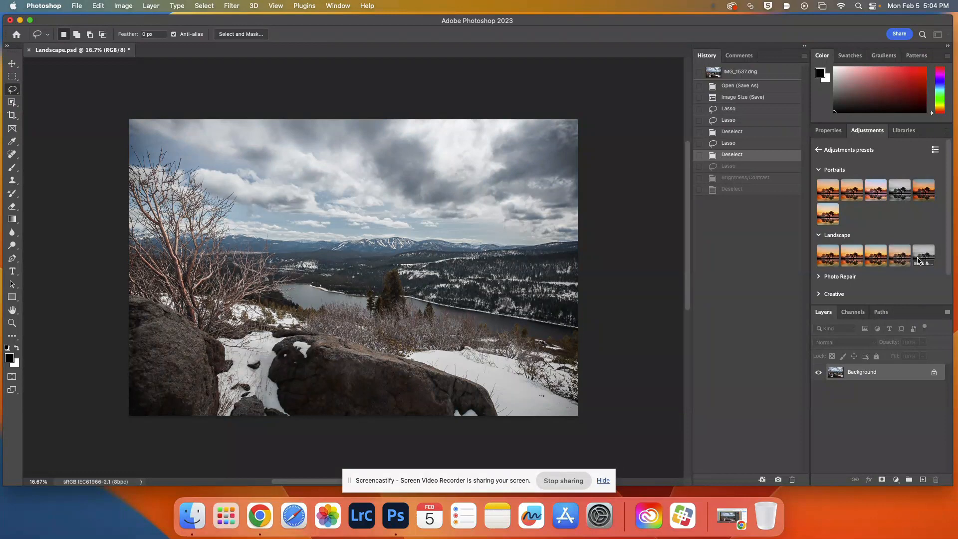
left_click(819, 277)
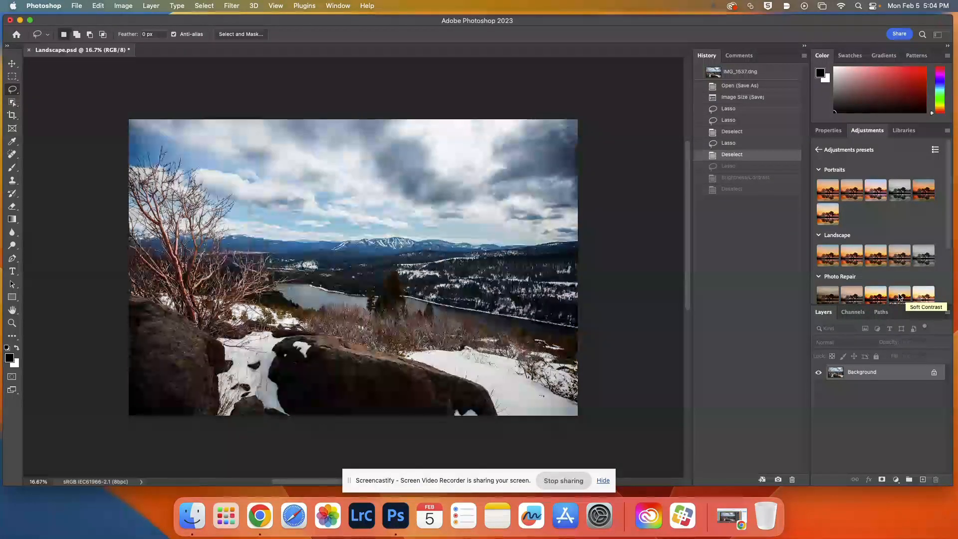
left_click(900, 295)
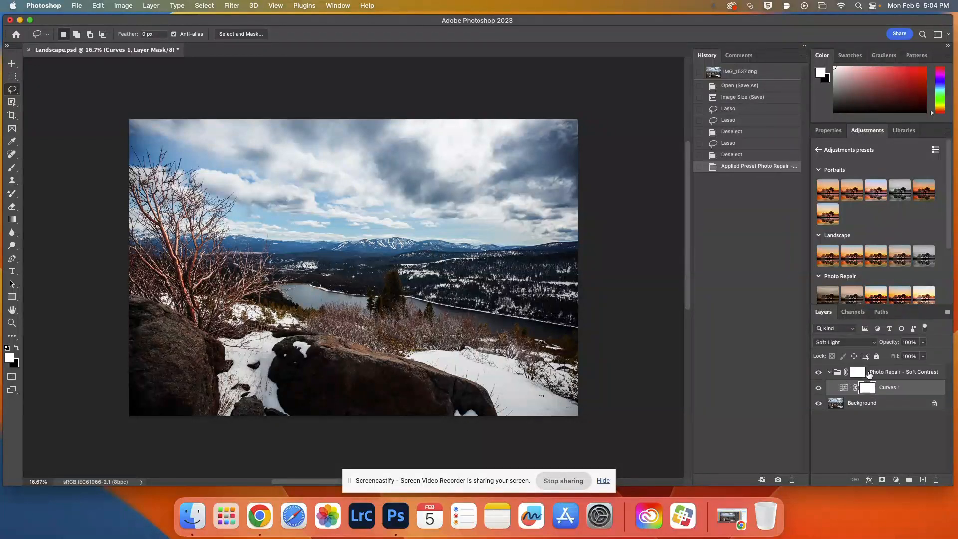
Compare the photo with and without the Soft Contrast preset by toggling the visibility of its group and Curves layer
left_click(838, 374)
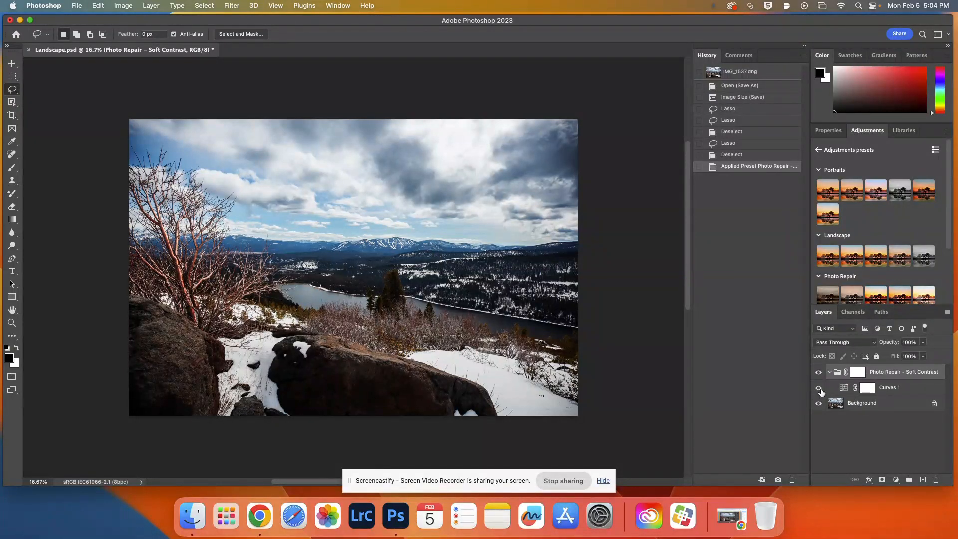
left_click(819, 388)
left_click(819, 375)
left_click(819, 374)
left_click(817, 389)
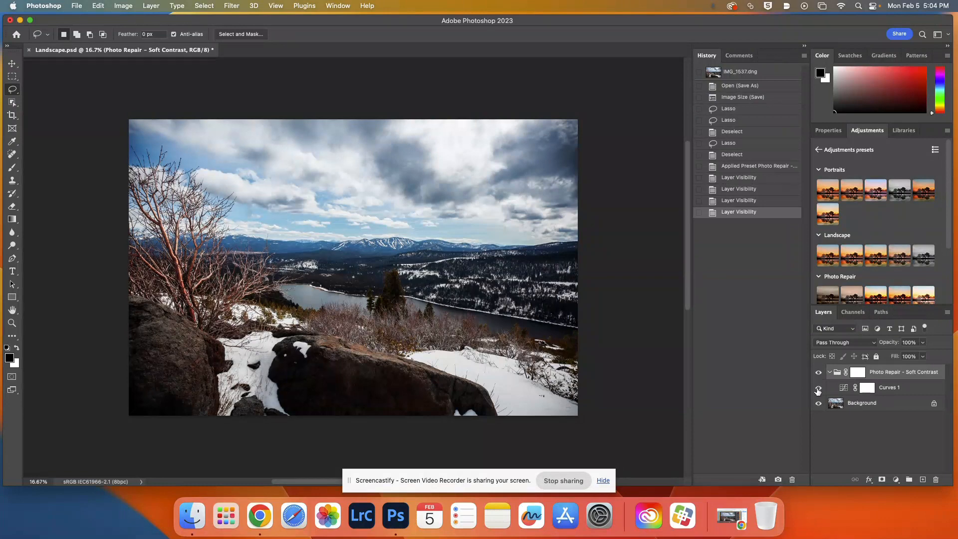
Delete the Photo Repair - Soft Contrast group together with its Curves 1 layer
left_click(906, 389)
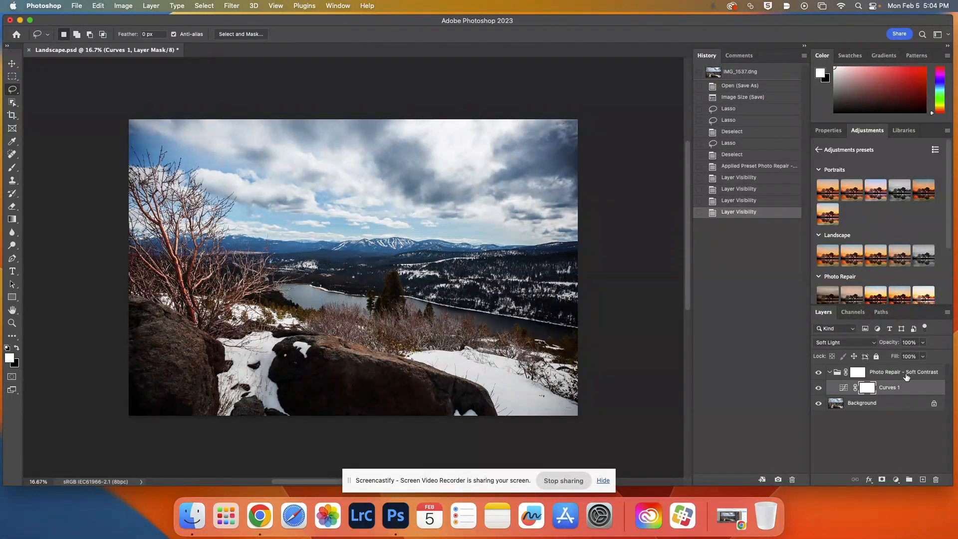
left_click(906, 377)
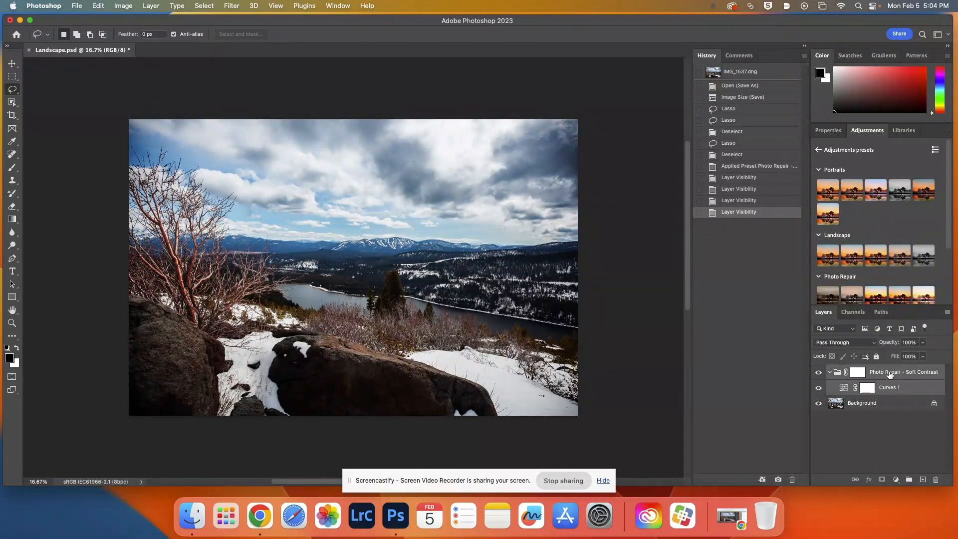
left_click_drag(889, 374, 932, 479)
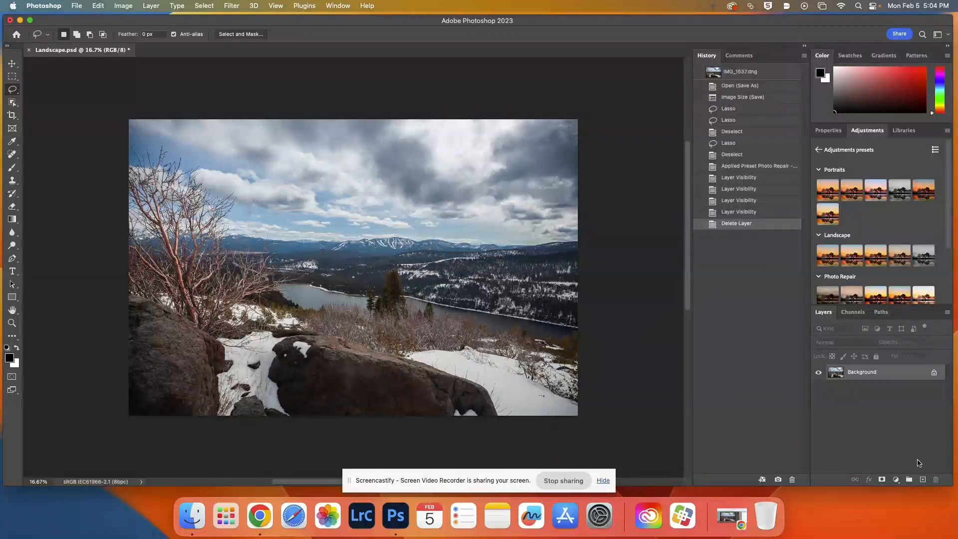
Look into the Creative presets, collapse all open preset categories and return to the main adjustments overview
scroll(947, 236, "down", 4)
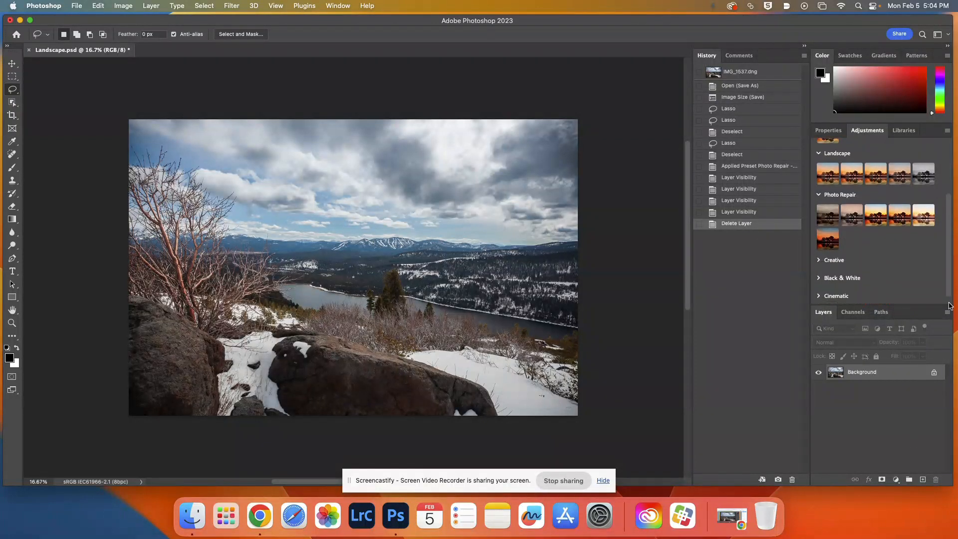
left_click(818, 260)
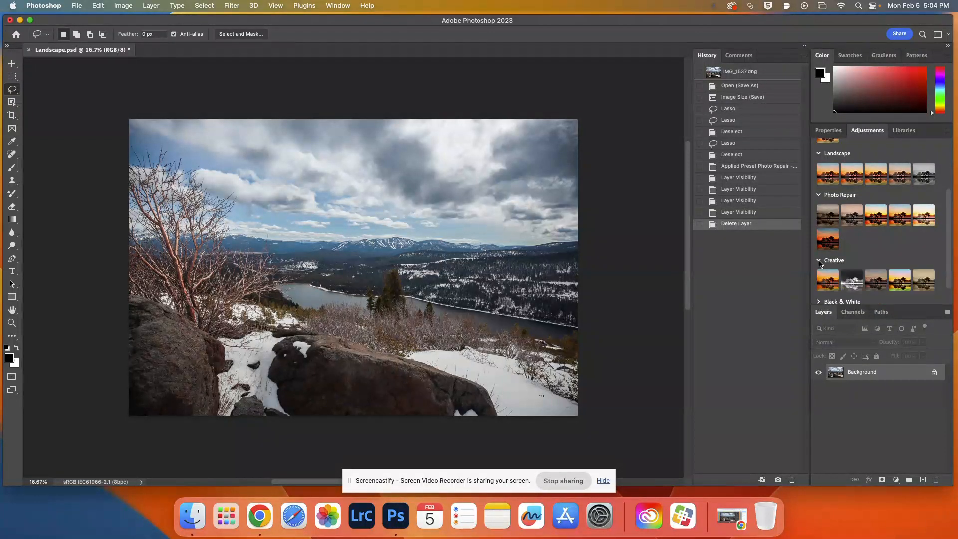
left_click(818, 260)
left_click(819, 194)
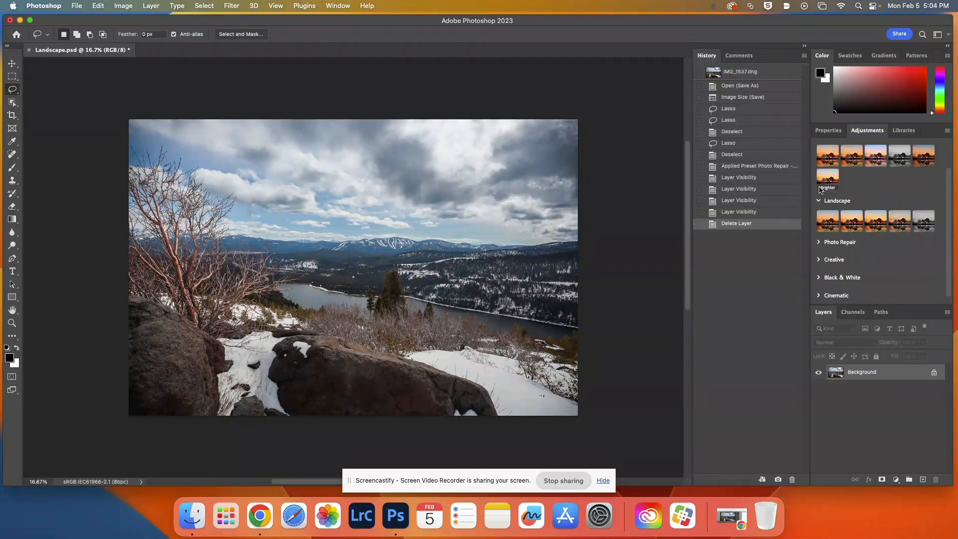
left_click(818, 200)
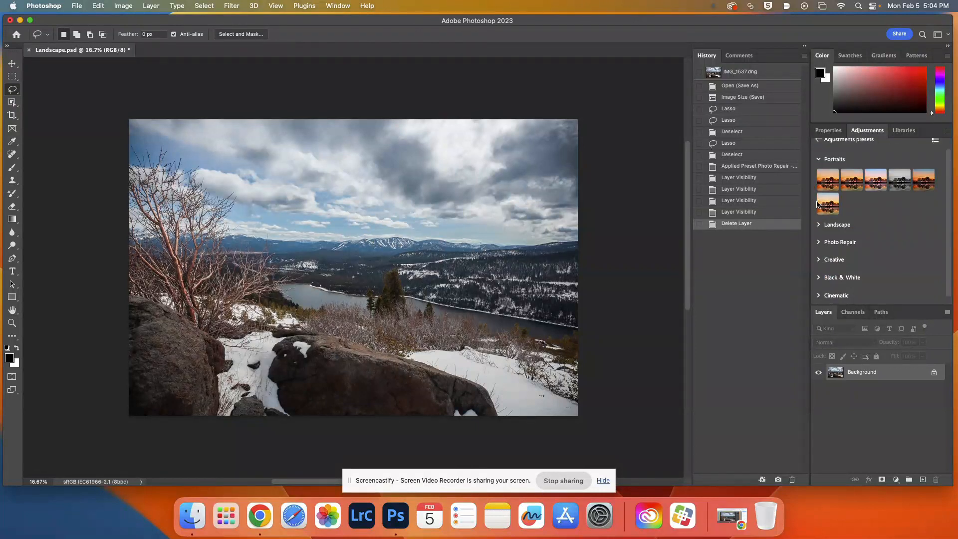
left_click(818, 159)
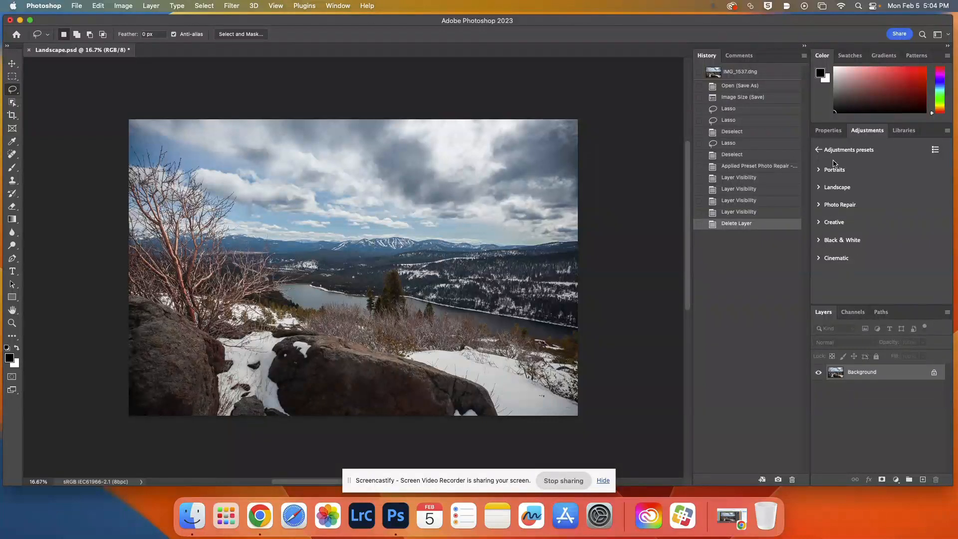
left_click(816, 150)
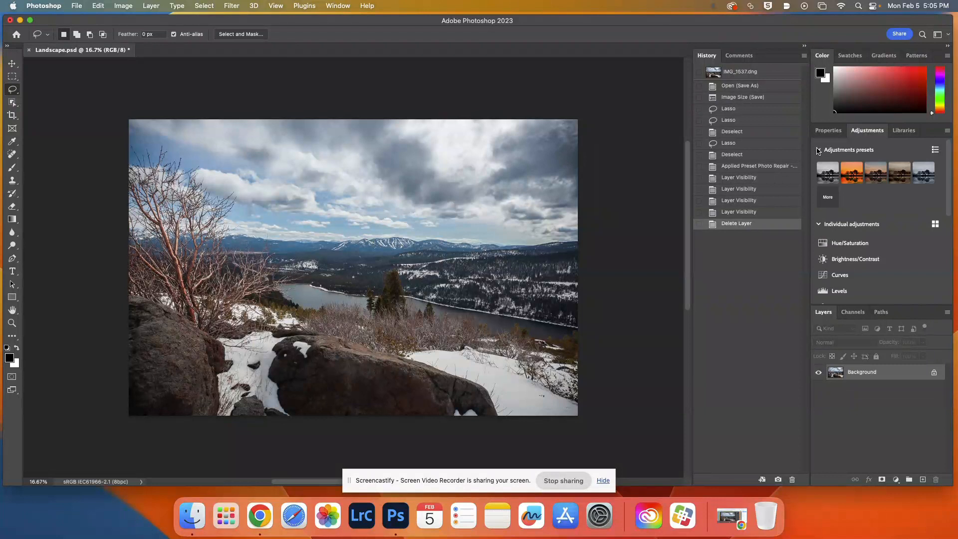
Add a Hue/Saturation adjustment layer above the Background, and try the master hue at +16 before moving it back toward neutral
scroll(844, 278, "down", 2)
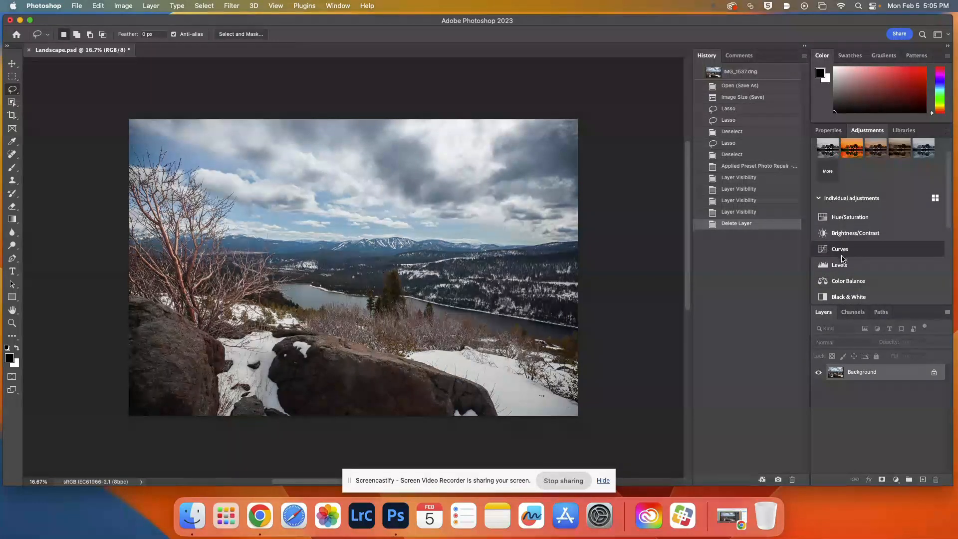
scroll(842, 258, "down", 1)
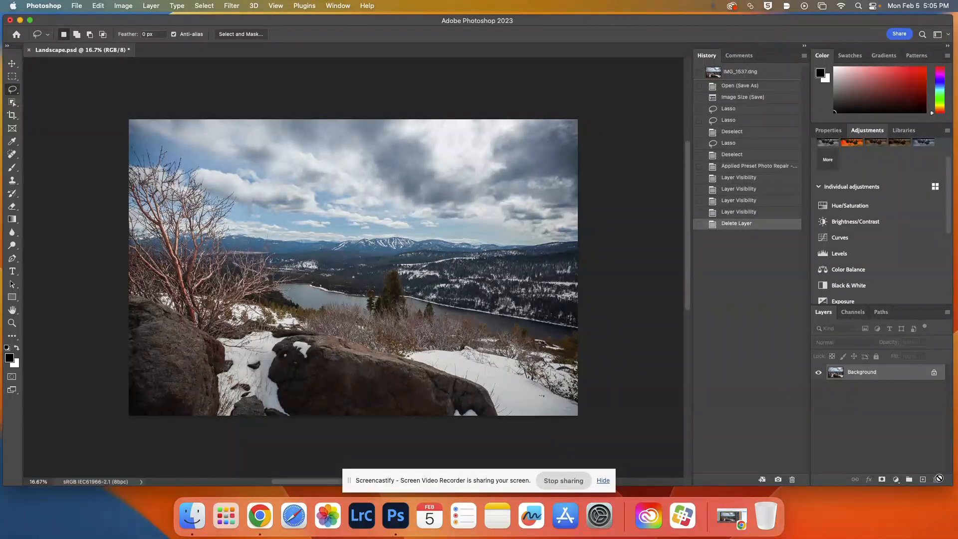
left_click(840, 210)
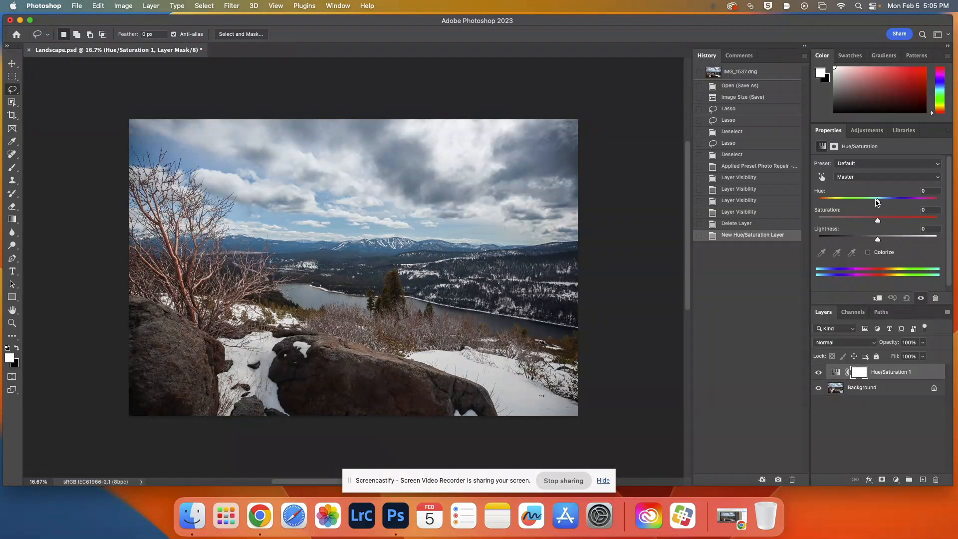
left_click_drag(877, 202, 888, 205)
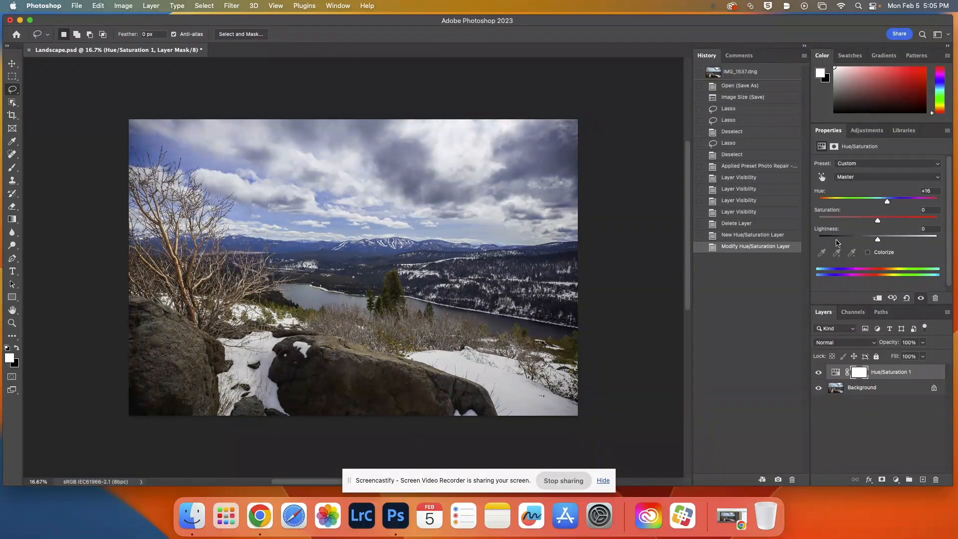
left_click_drag(884, 204, 878, 204)
Set the Blues range of the Hue/Saturation layer to hue +6, saturation +9 and lightness +12
left_click(862, 178)
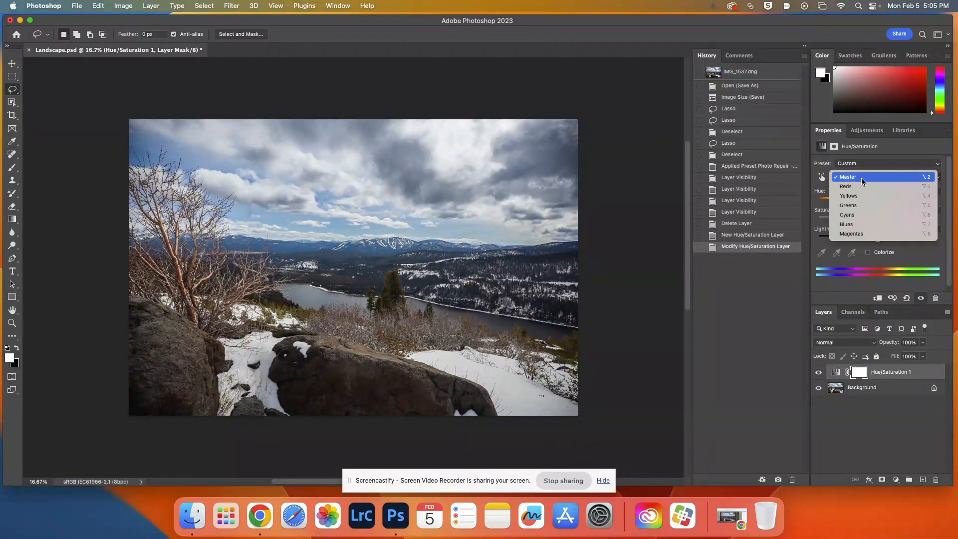
left_click(859, 226)
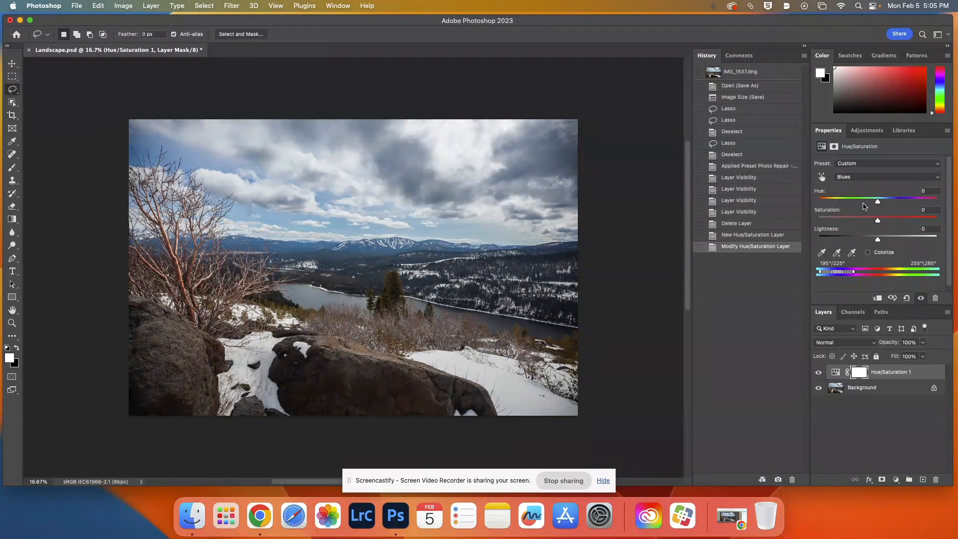
mouse_move(878, 204)
left_mouse_down()
mouse_move(892, 204)
mouse_move(853, 204)
mouse_move(882, 206)
left_mouse_up()
left_click_drag(881, 223, 884, 242)
Compare the photo before and after the Blues adjustment by toggling the Hue/Saturation layer's visibility
left_click(819, 373)
left_click(818, 373)
left_click(818, 373)
left_click(818, 373)
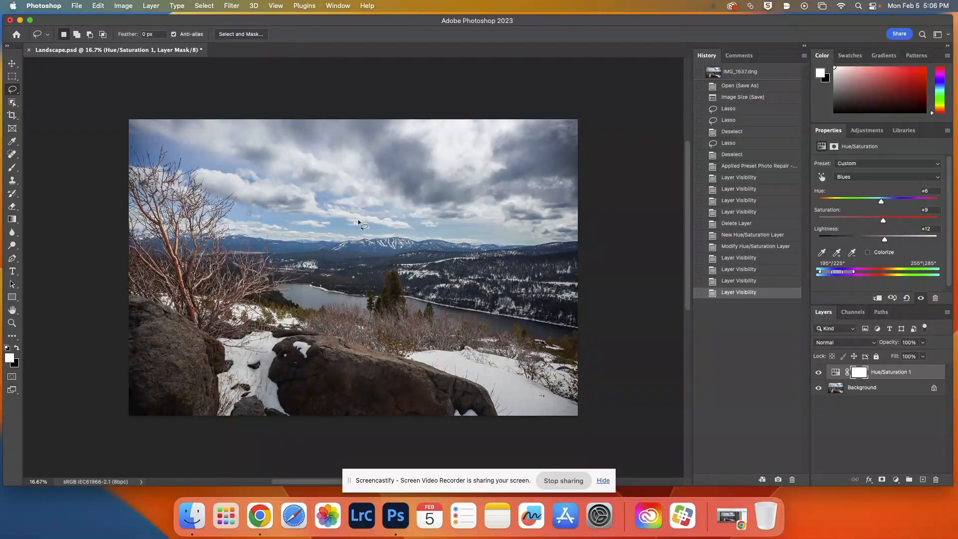
Set the hue of the Reds range in the Hue/Saturation layer to -18
left_click(864, 178)
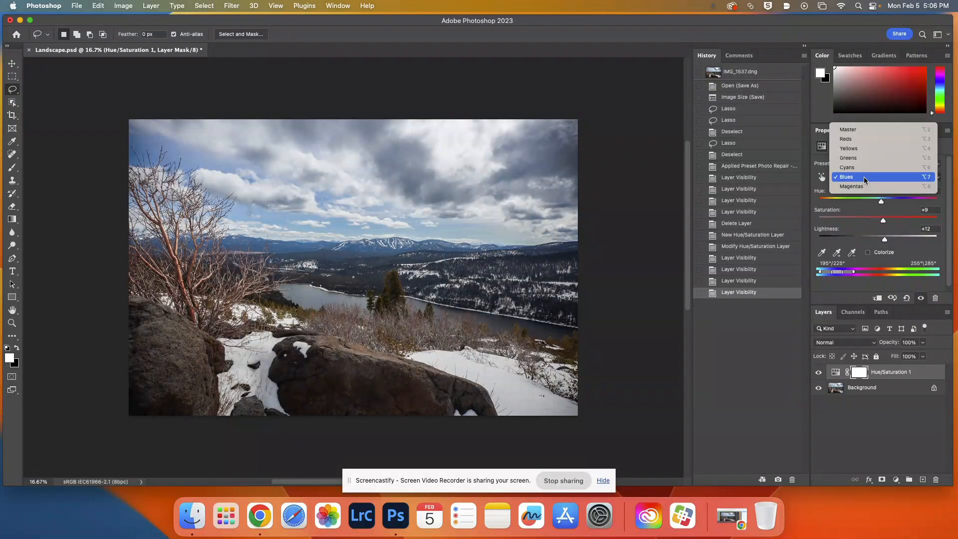
left_click(851, 139)
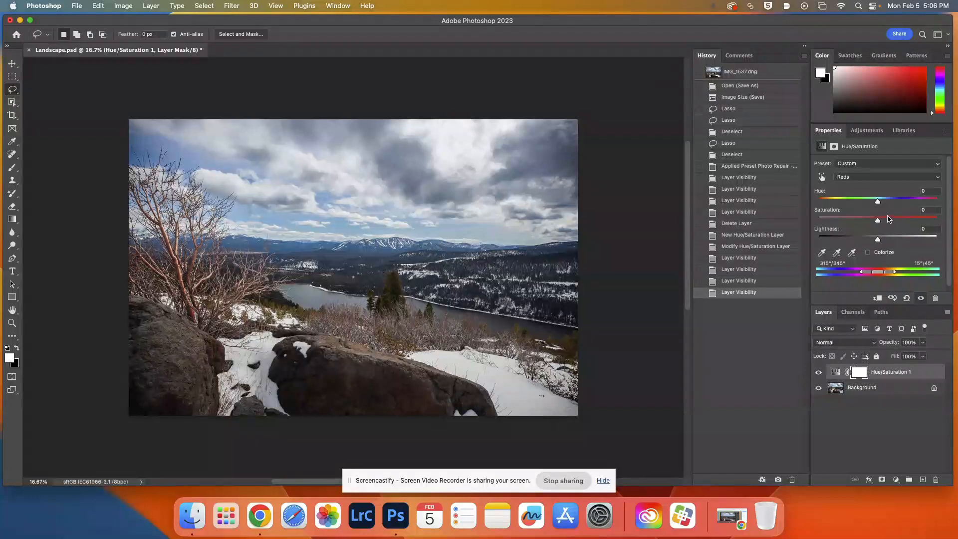
mouse_move(877, 203)
left_mouse_down()
mouse_move(886, 202)
mouse_move(866, 202)
left_mouse_up()
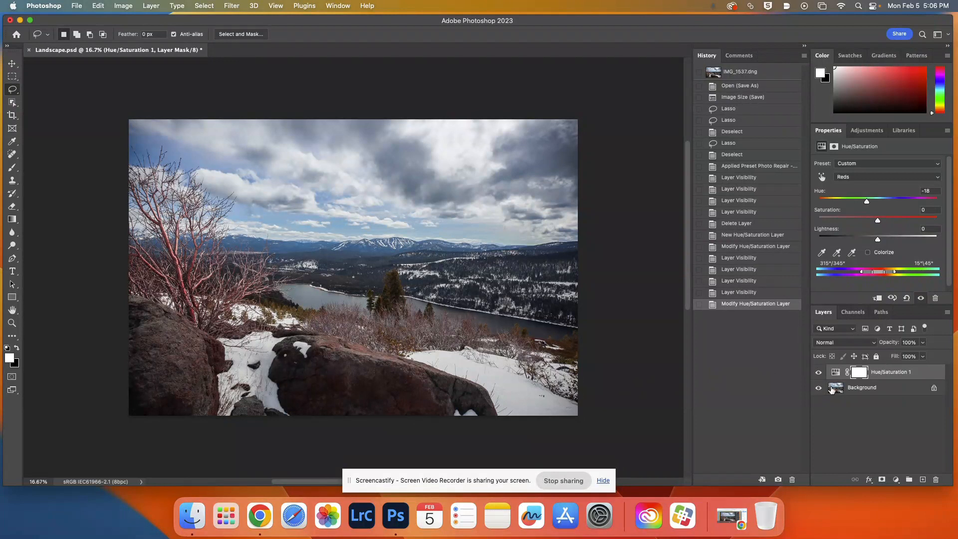
Toggle the Hue/Saturation layer's visibility to compare the photo before and after the Reds hue shift
left_click(817, 373)
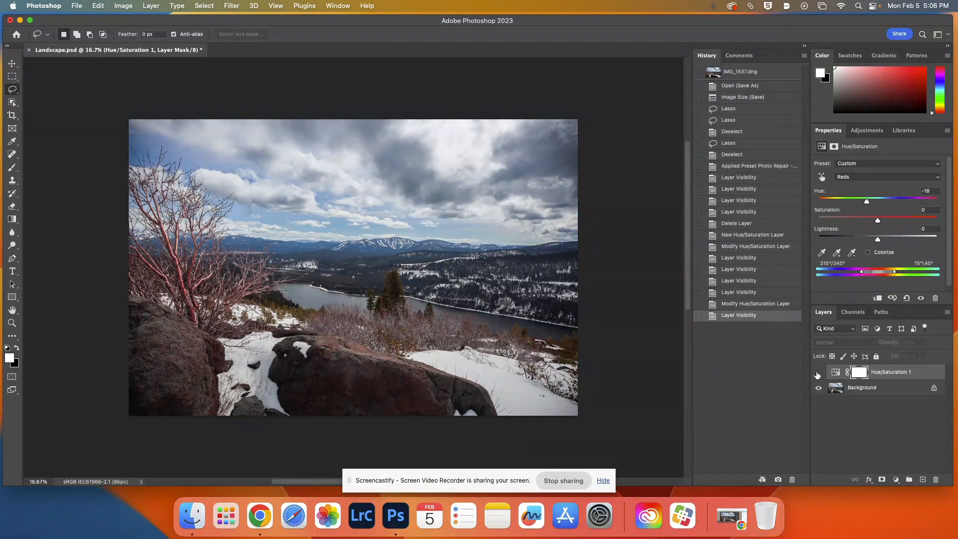
left_click(817, 373)
left_click(817, 373)
left_click(817, 373)
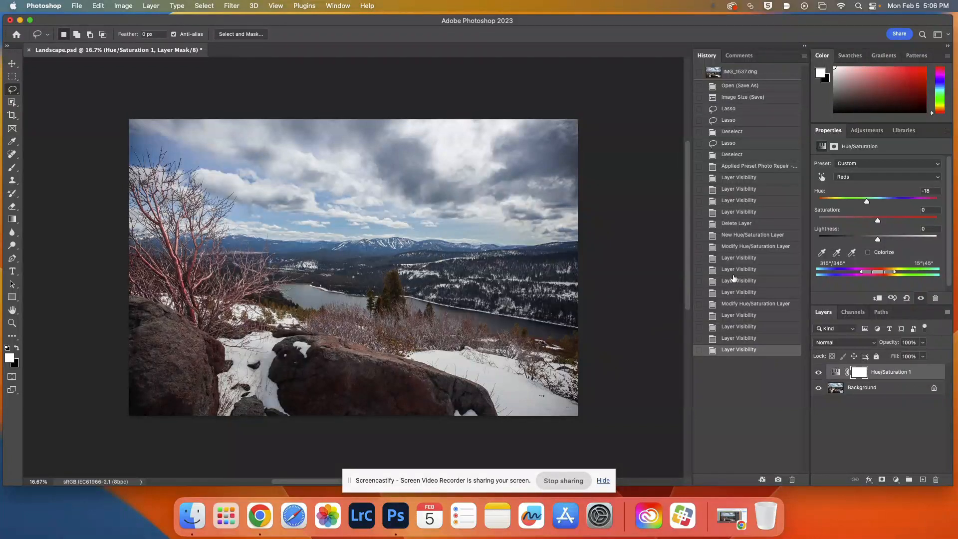
Switch between the last Modify Hue/Saturation Layer and the following Layer Visibility history states, ending on the Hue/Saturation modification
left_click(729, 304)
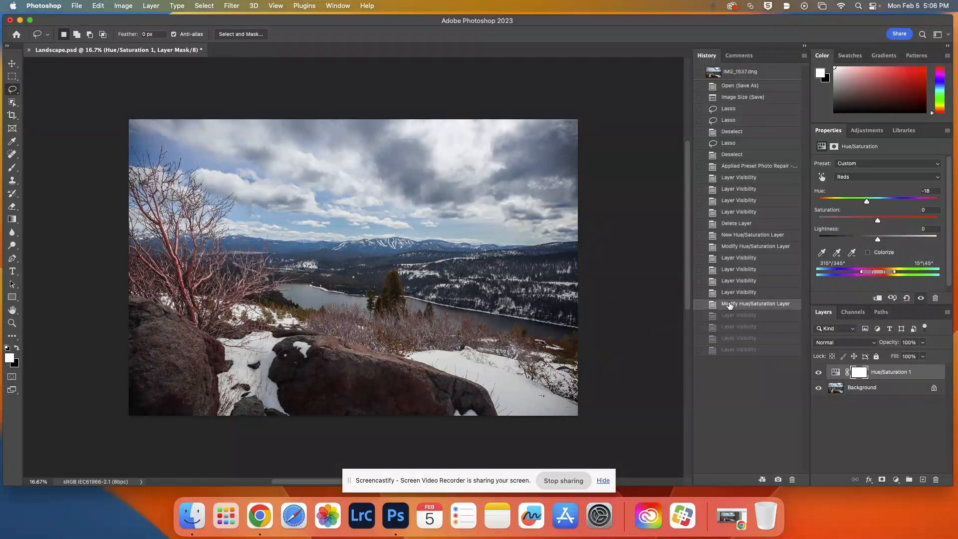
left_click(731, 315)
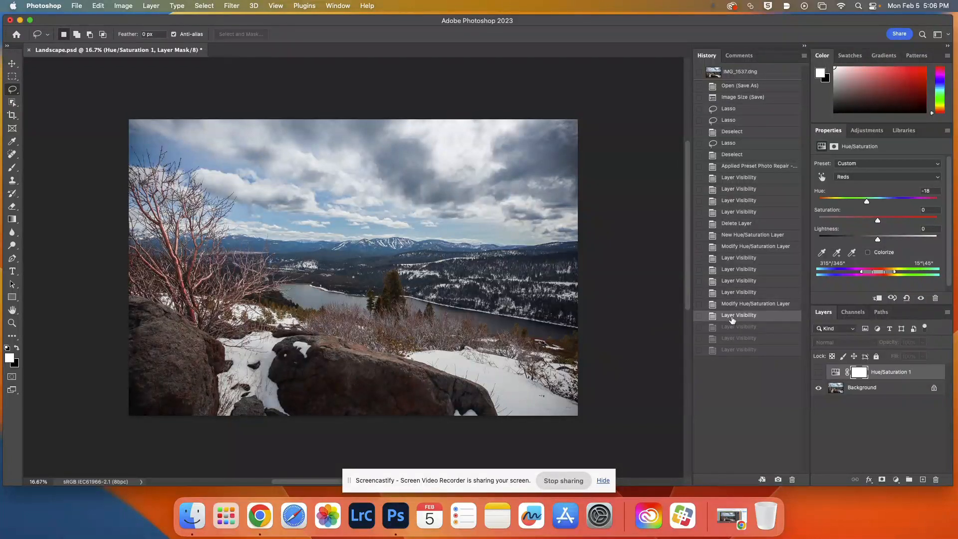
left_click(733, 306)
left_click(733, 316)
left_click(734, 307)
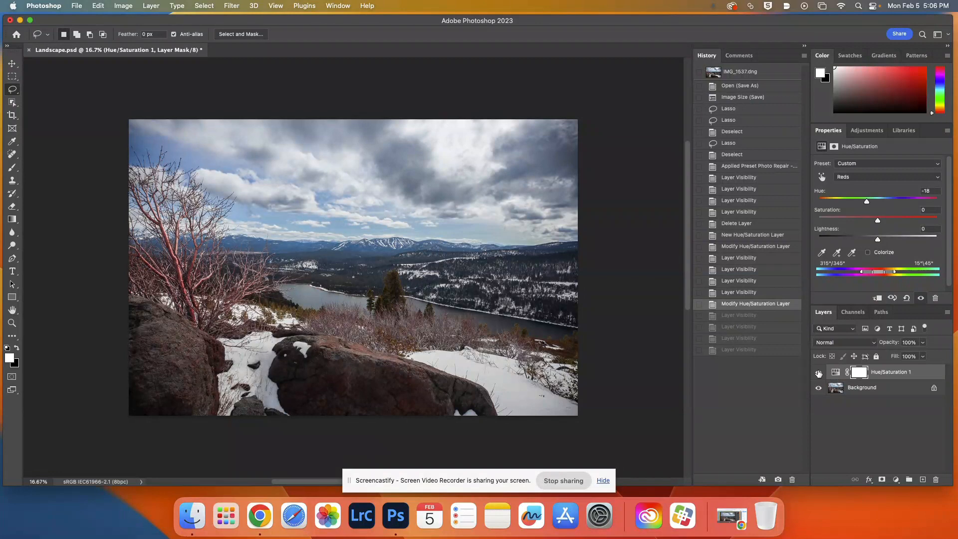
Set the saturation to +4 and lightness to -17 for the Reds range in the Hue/Saturation layer
left_click(865, 177)
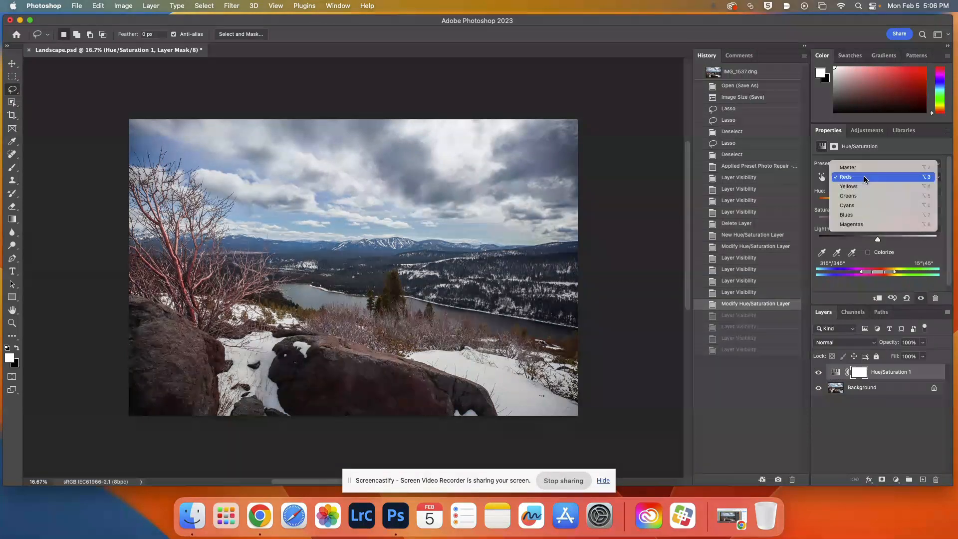
left_click(865, 180)
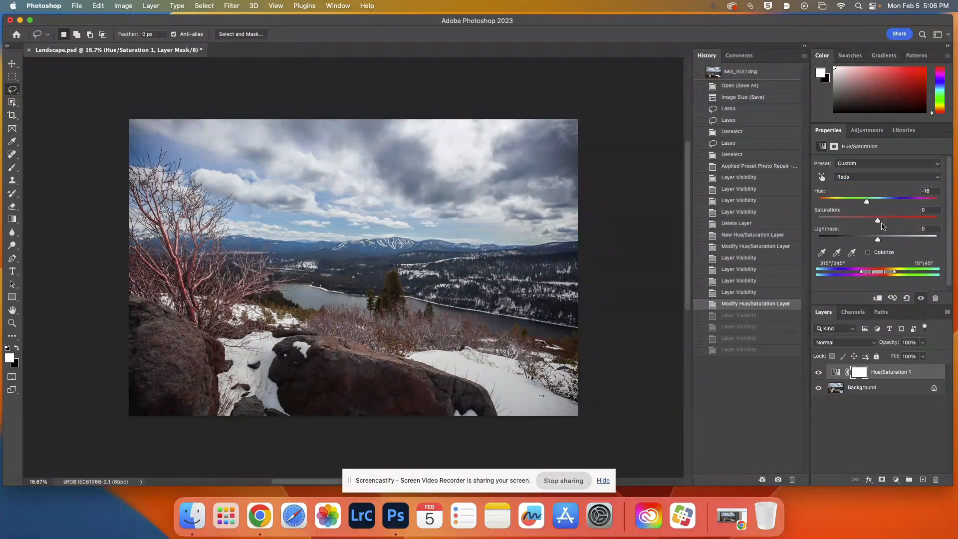
mouse_move(879, 241)
left_mouse_down()
mouse_move(898, 242)
mouse_move(865, 242)
left_mouse_up()
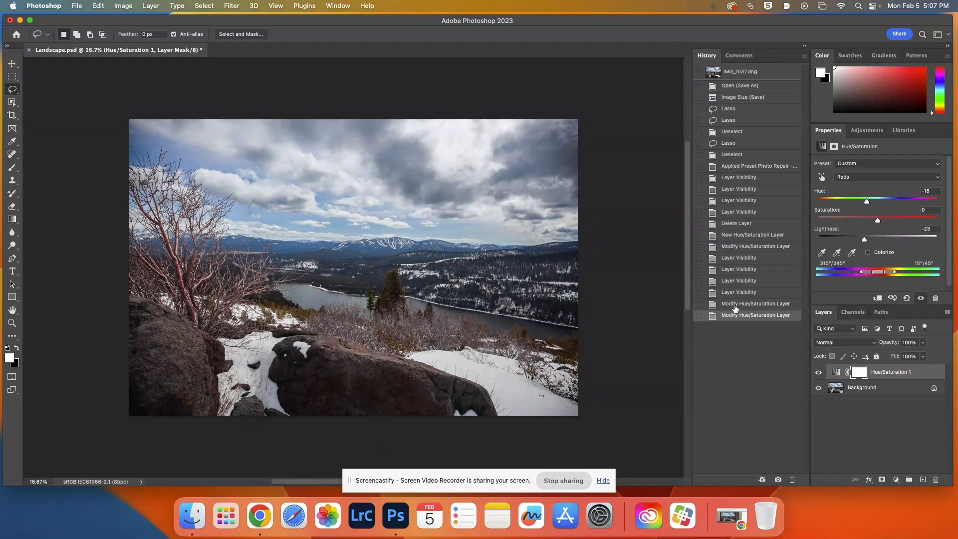
left_click_drag(877, 220, 881, 222)
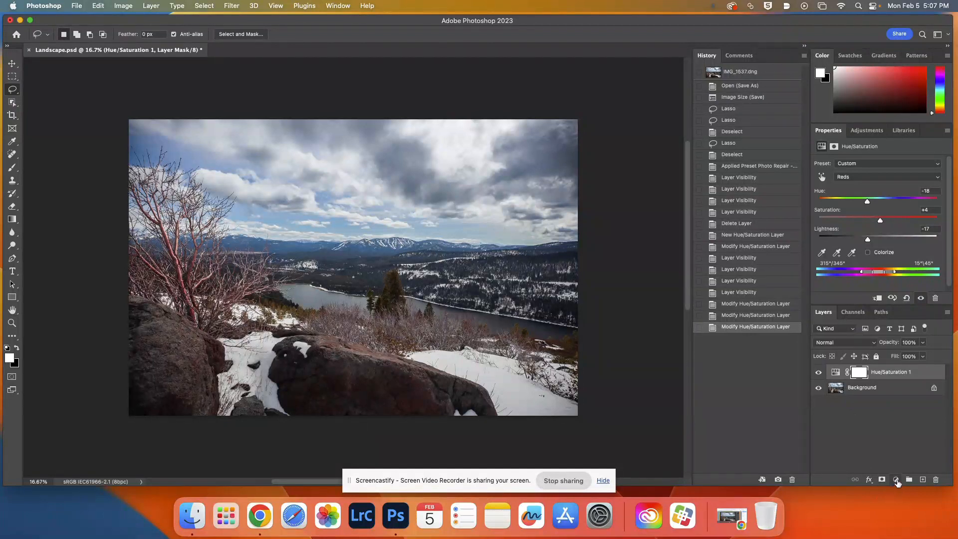
Add a Brightness/Contrast adjustment layer with brightness -10 and contrast 15
left_click(895, 480)
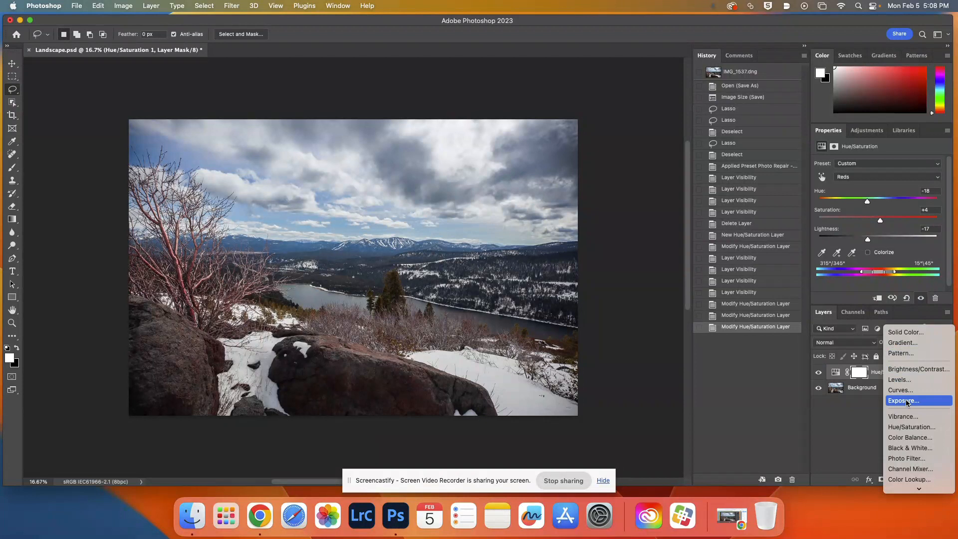
left_click(906, 371)
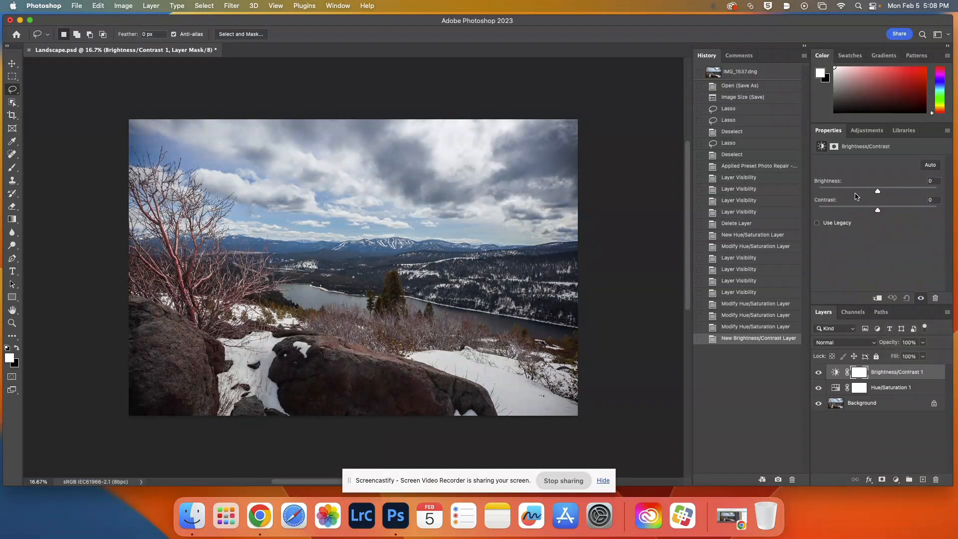
mouse_move(878, 194)
left_mouse_down()
mouse_move(877, 210)
mouse_move(887, 210)
left_mouse_up()
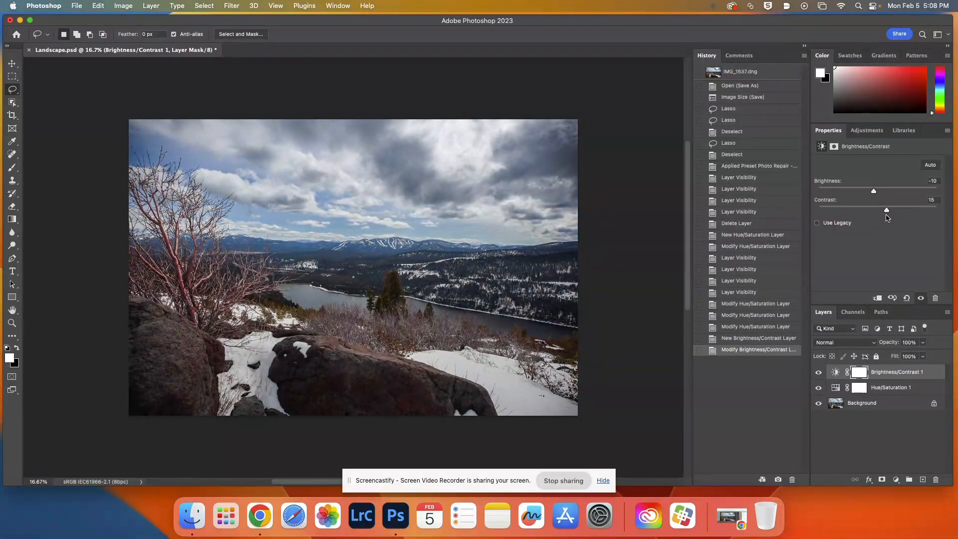
Compare the photo with and without the Brightness/Contrast layer by toggling its visibility, leaving it shown
left_click(817, 374)
left_click(819, 374)
left_click(818, 374)
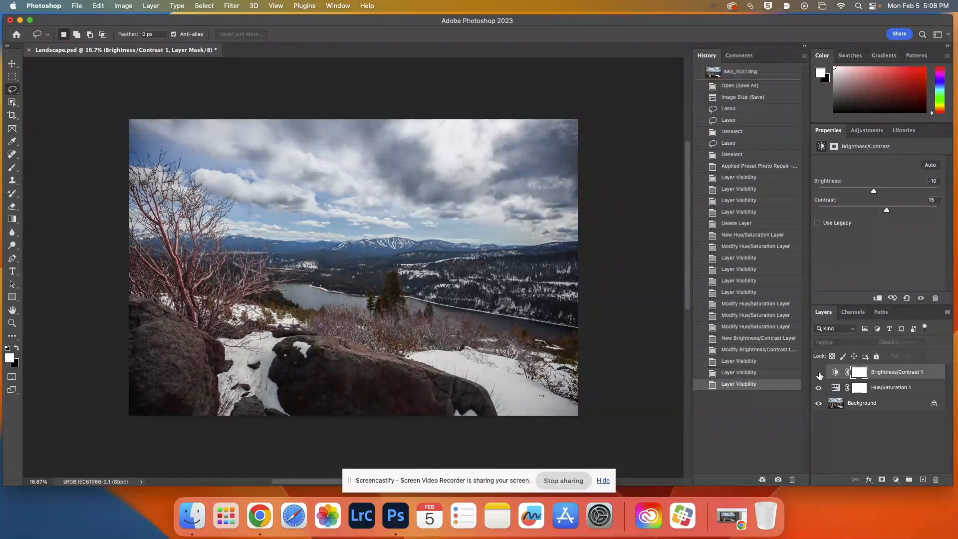
left_click(818, 374)
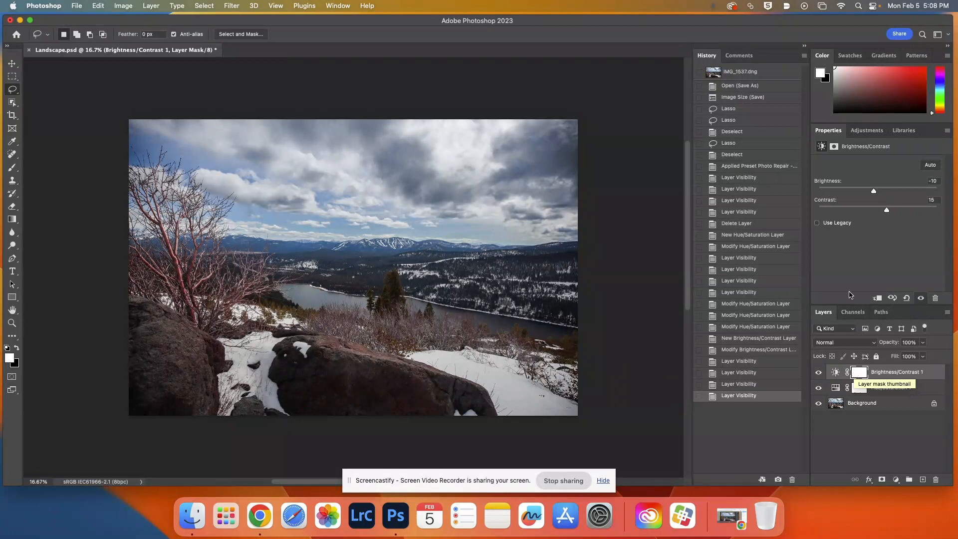
Add a Vibrance adjustment layer with vibrance +39 and saturation -24
left_click(861, 131)
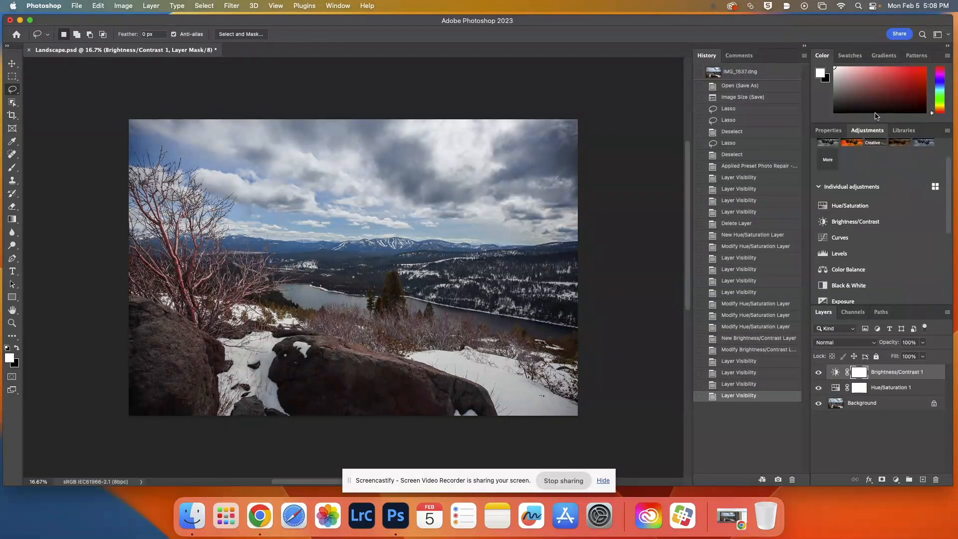
scroll(834, 270, "down", 5)
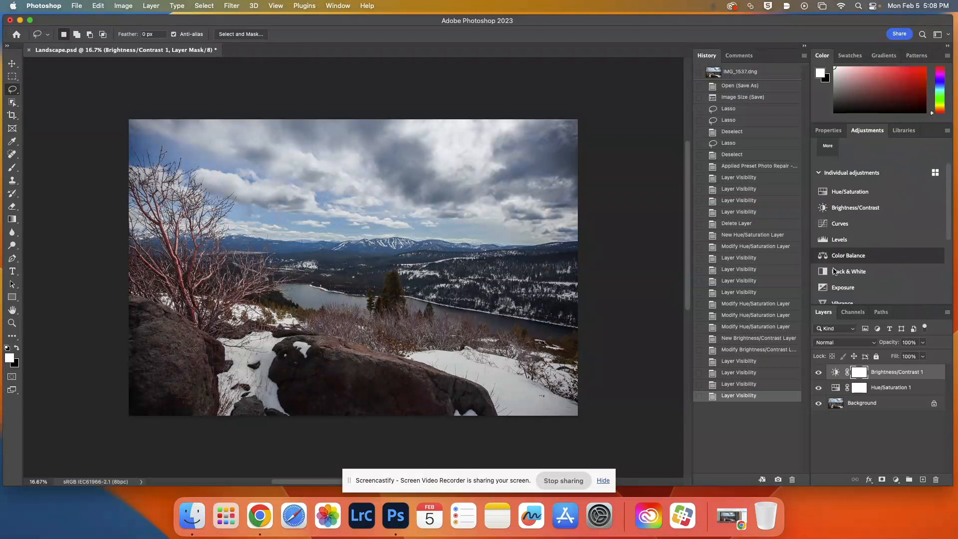
scroll(834, 270, "down", 1)
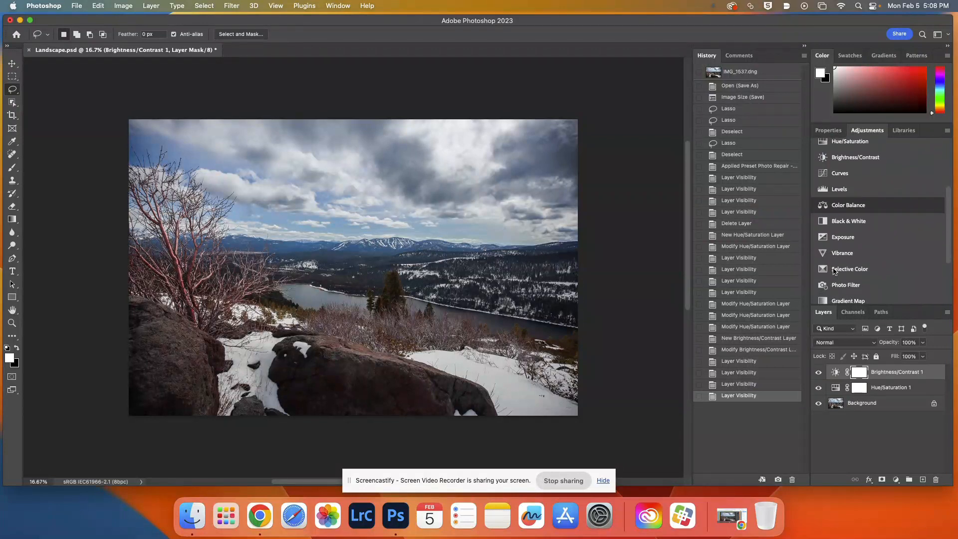
left_click(842, 255)
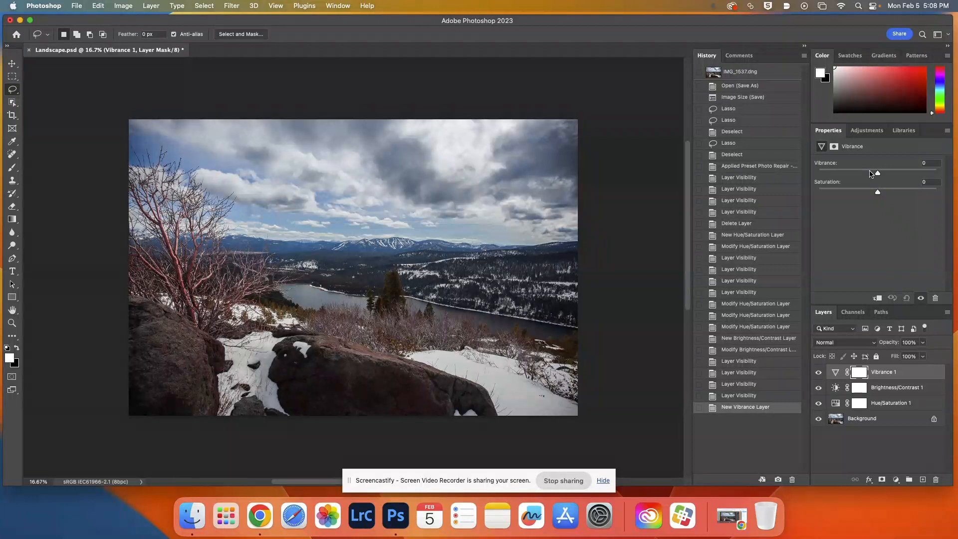
left_click_drag(878, 173, 901, 177)
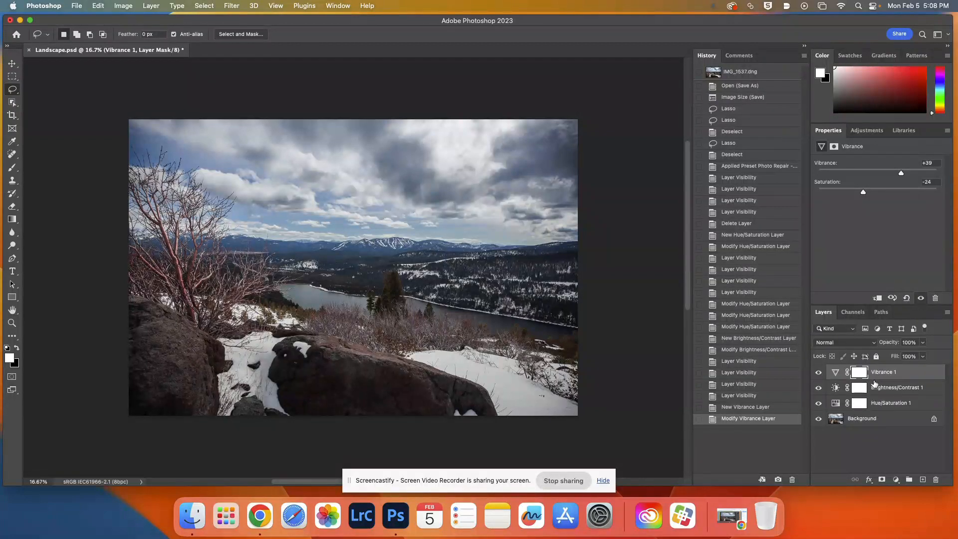
Compare the photo with and without the Vibrance layer by toggling its visibility, leaving it shown
left_click(817, 374)
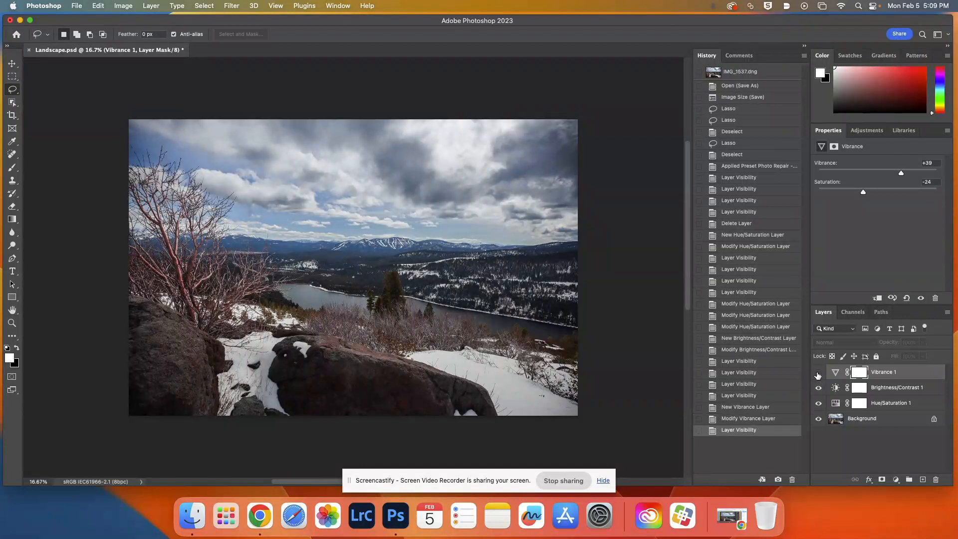
left_click(818, 374)
left_click(818, 373)
left_click(818, 373)
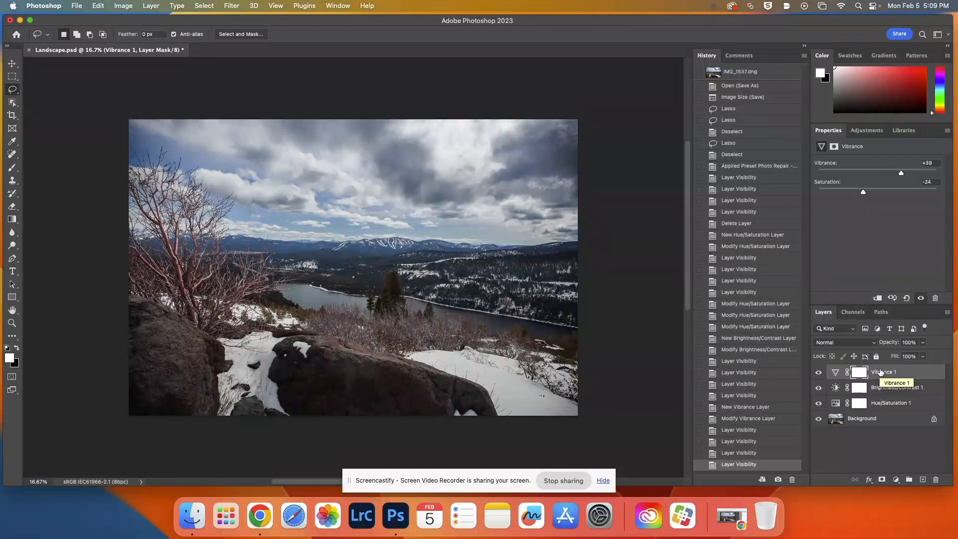
Delete the whole Vibrance 1 layer, cancelling the removal of only its mask
left_click_drag(881, 371, 936, 480)
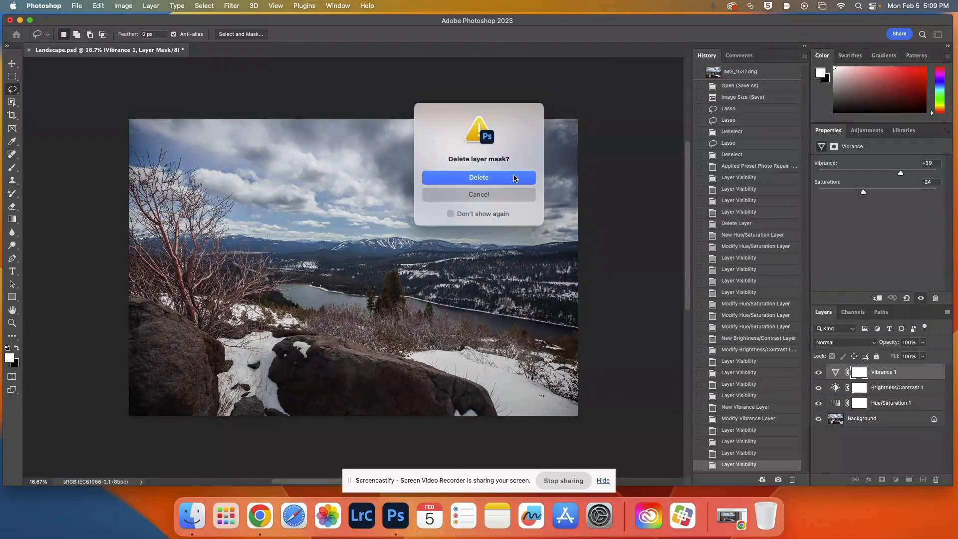
left_click(490, 196)
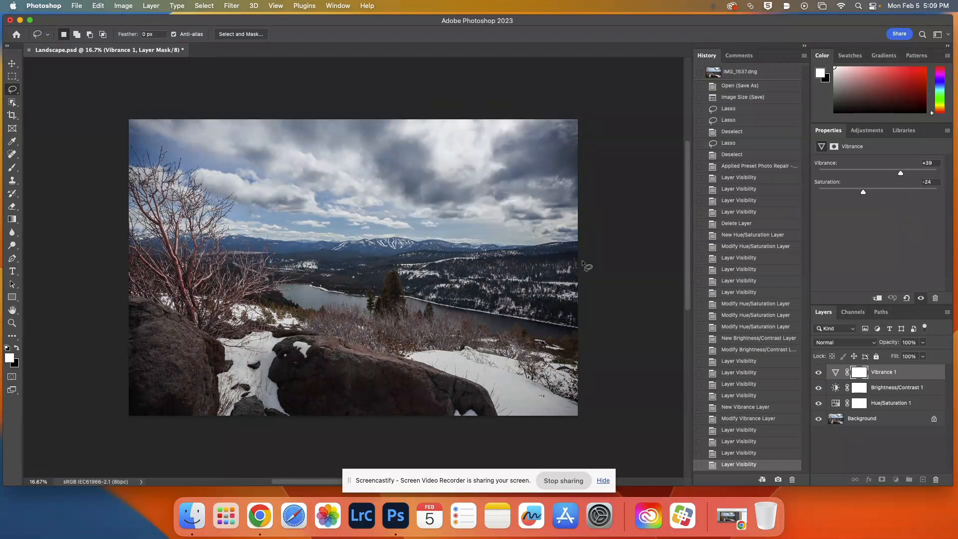
left_click_drag(881, 372, 935, 480)
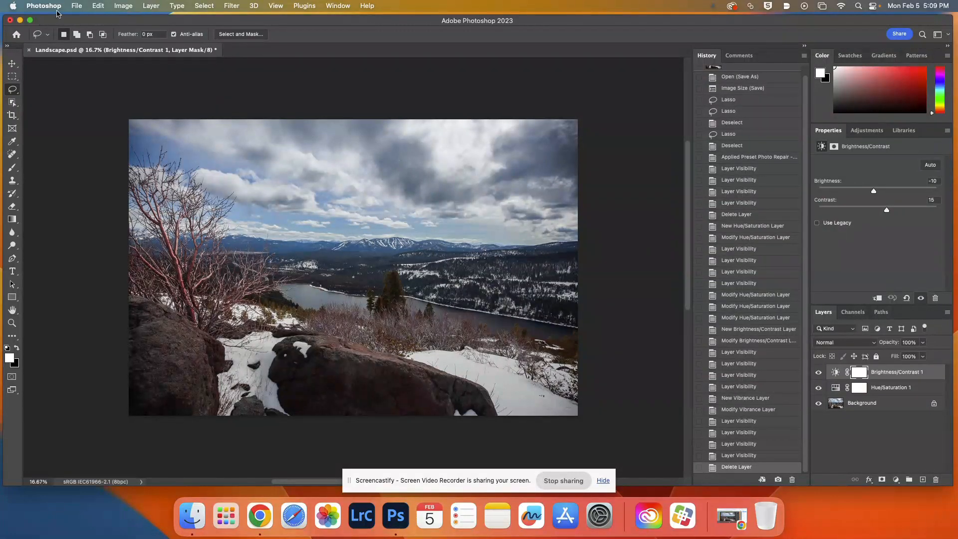
Save Landscape.psd with Maximize Compatibility on and stop the format options dialog from showing again
left_click(77, 7)
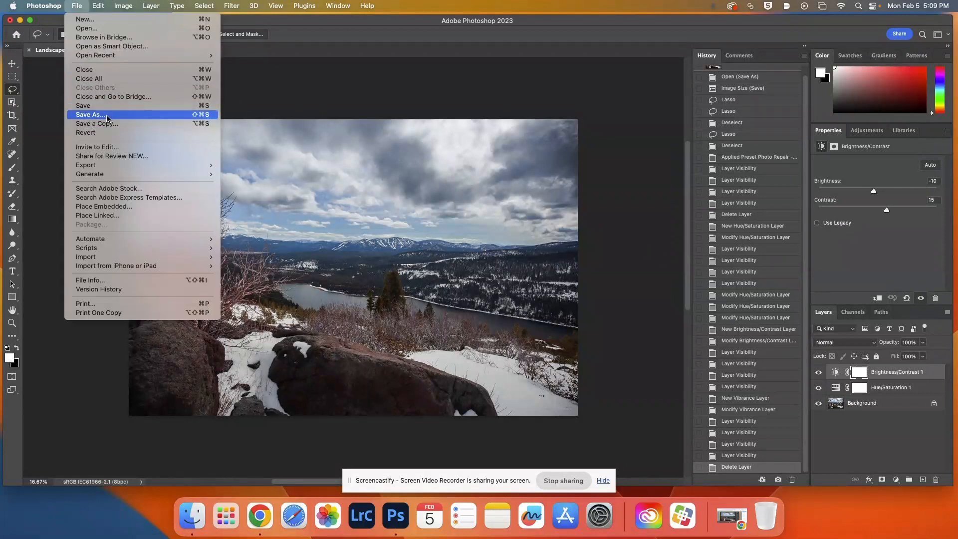
left_click(90, 108)
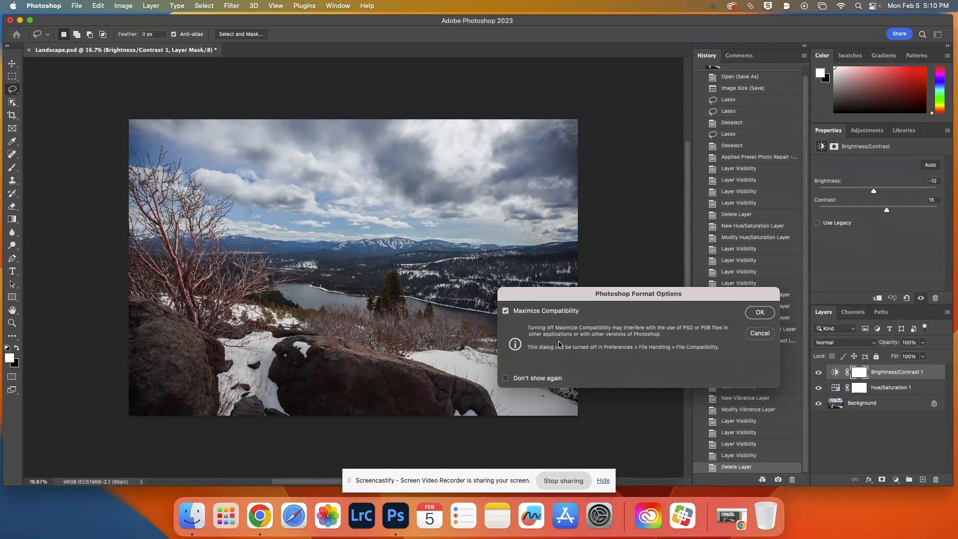
left_click(505, 378)
left_click(757, 314)
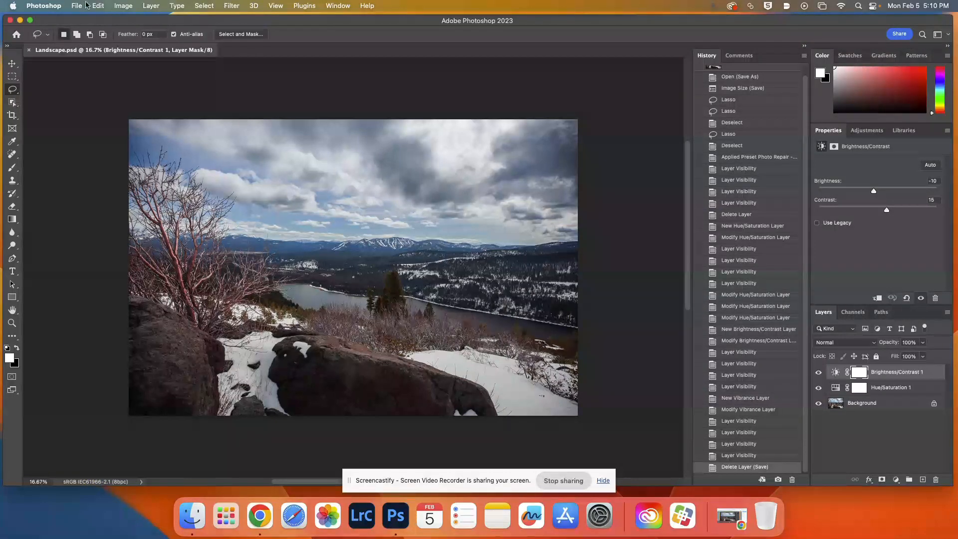
Close the Landscape.psd window and force quit Photoshop
left_click(10, 21)
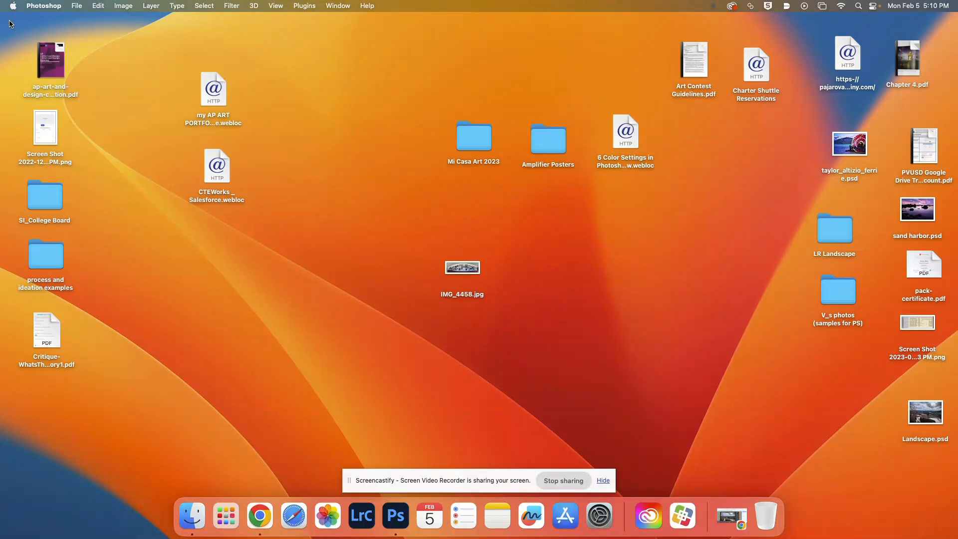
left_click(720, 369)
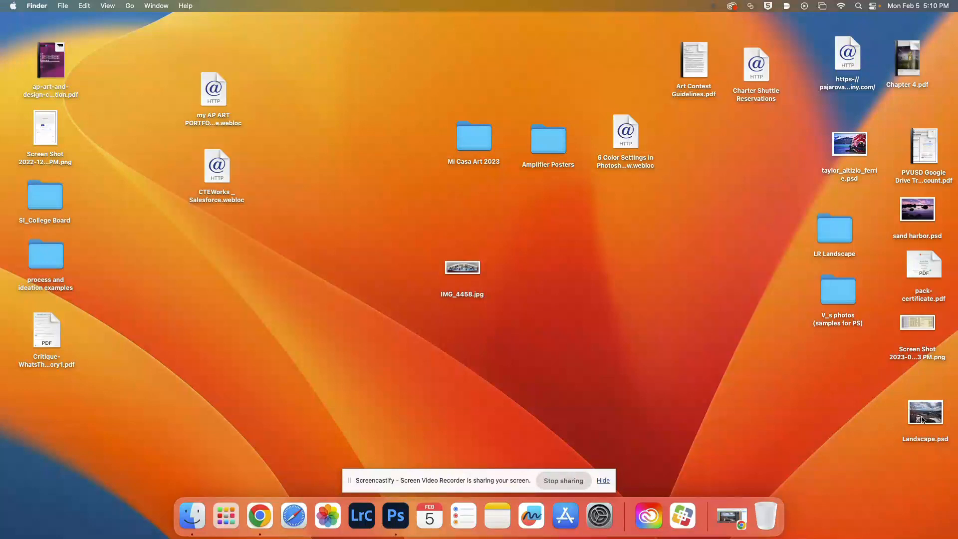
right_click(394, 521)
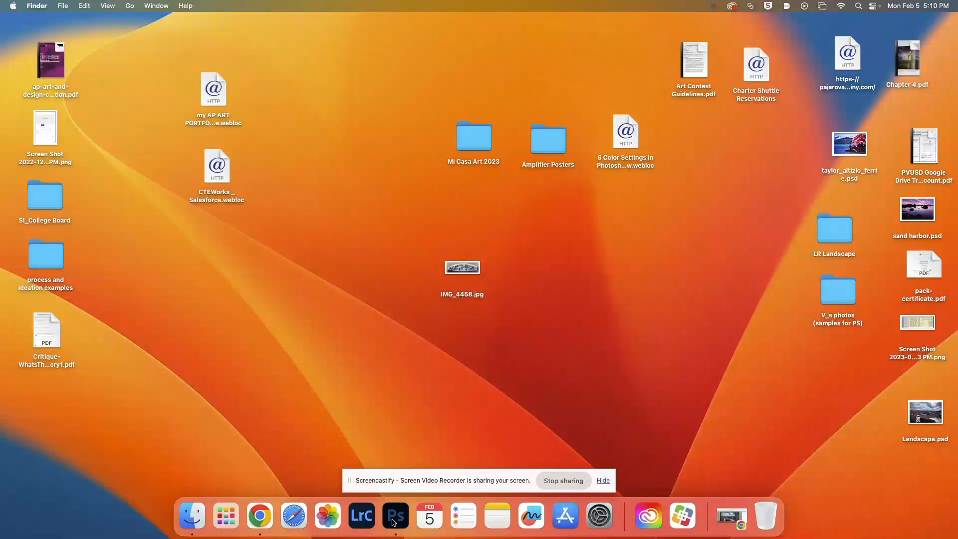
left_click(399, 479)
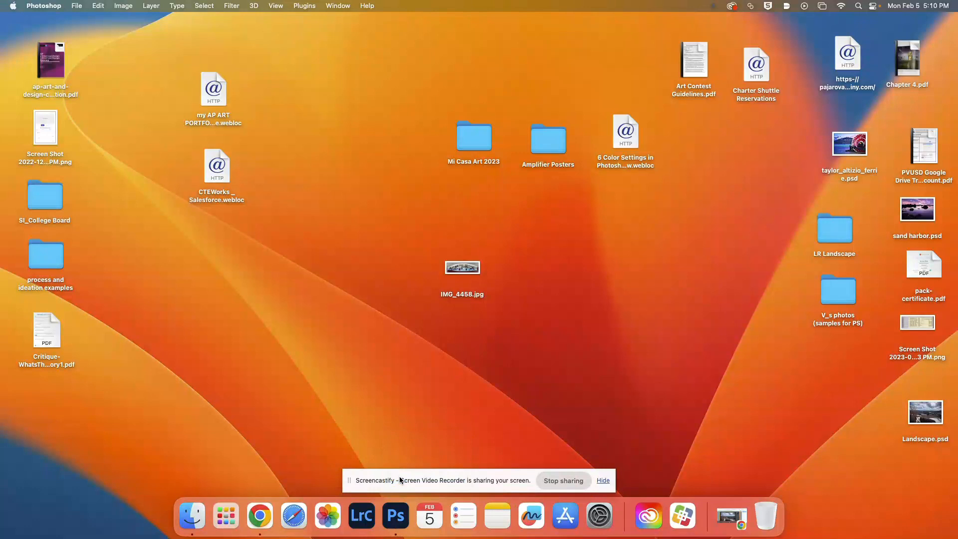
right_click(397, 527)
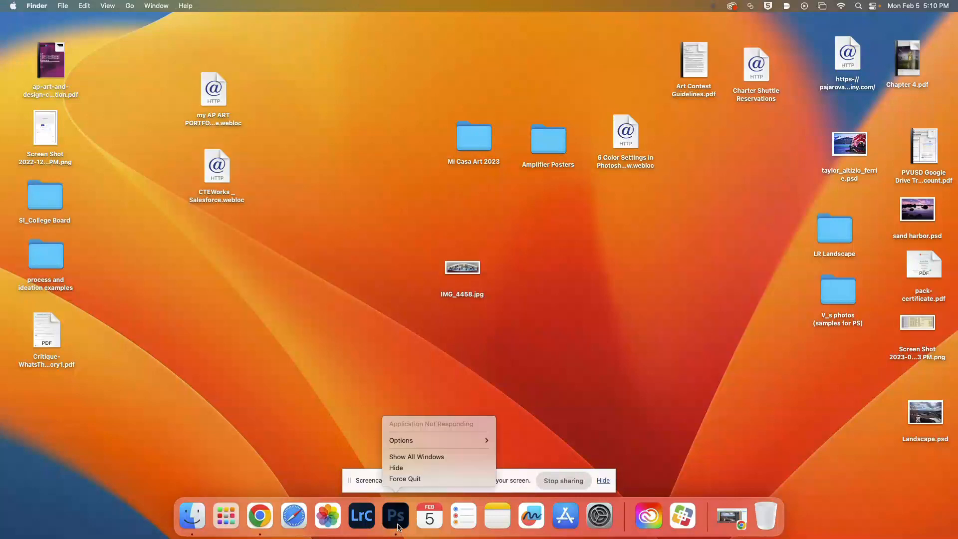
left_click(400, 478)
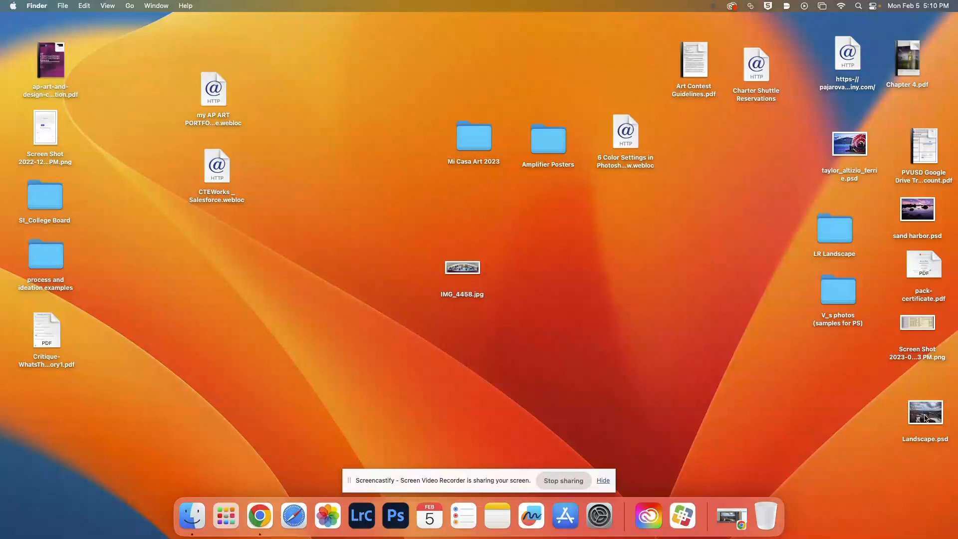
Reopen the saved Landscape.psd from the desktop in Photoshop
left_click_drag(924, 418, 395, 520)
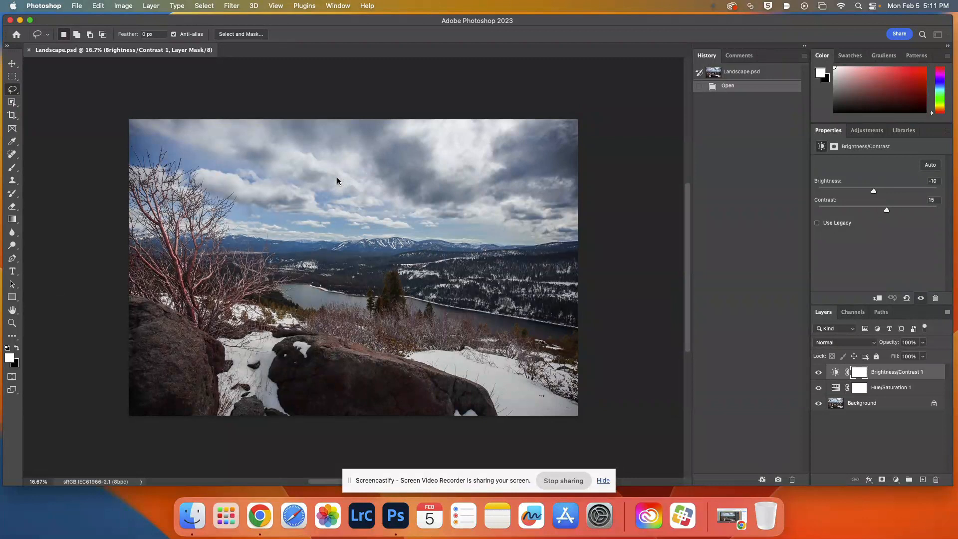
Collapse the History and Comments group and the Color, Properties and Layers groups to icons
left_click(947, 37)
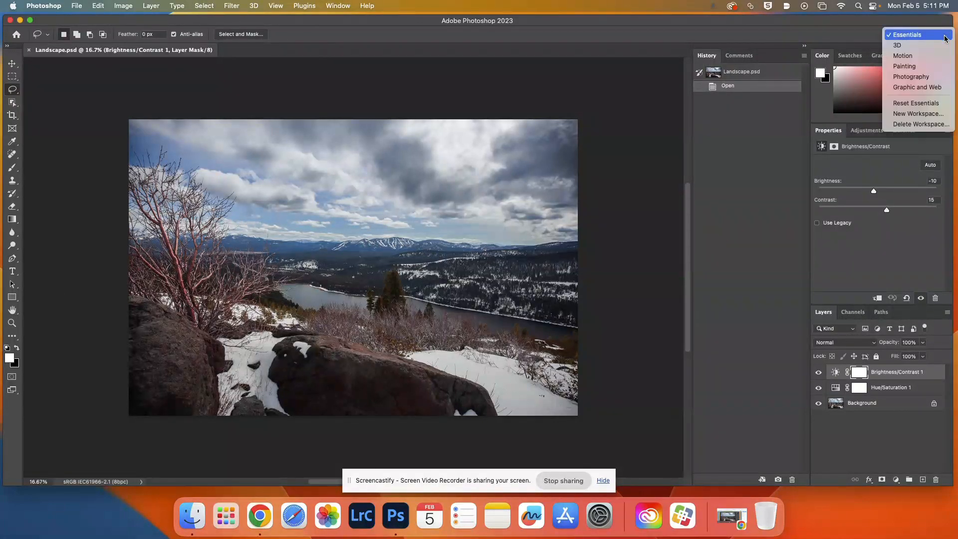
left_click(901, 103)
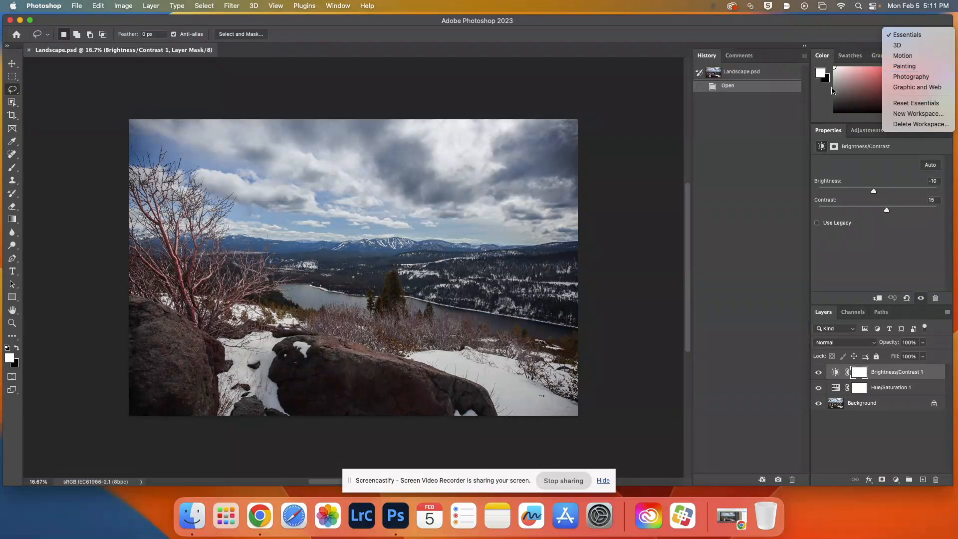
left_click(804, 46)
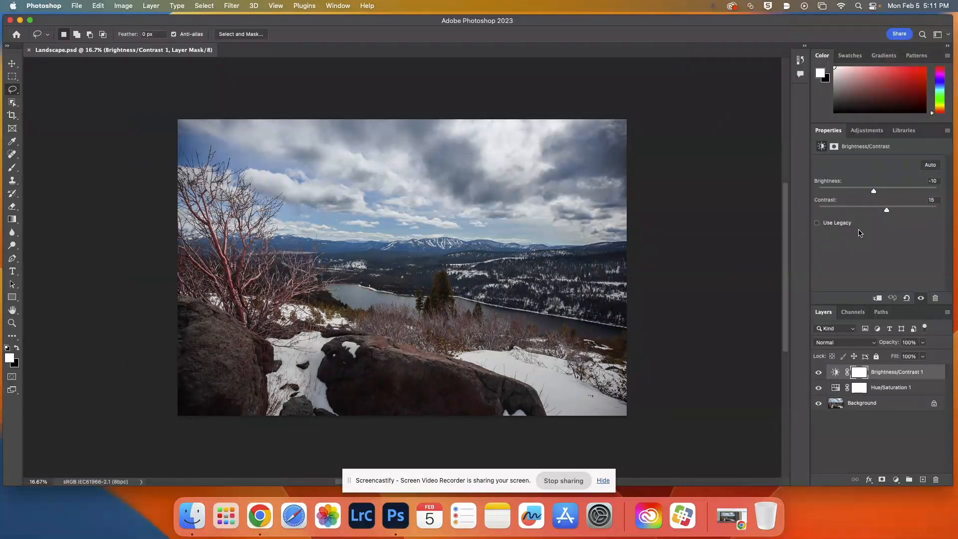
left_click(947, 312)
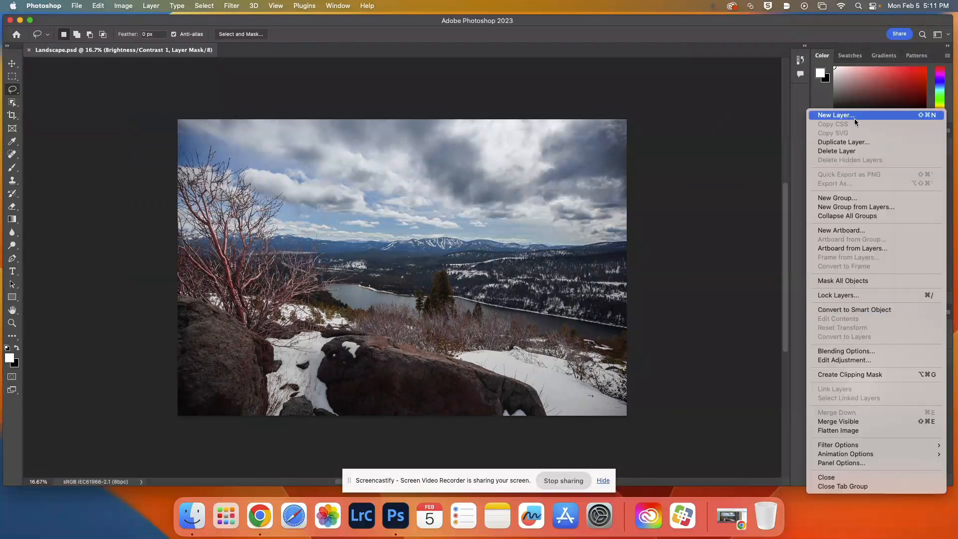
left_click(750, 147)
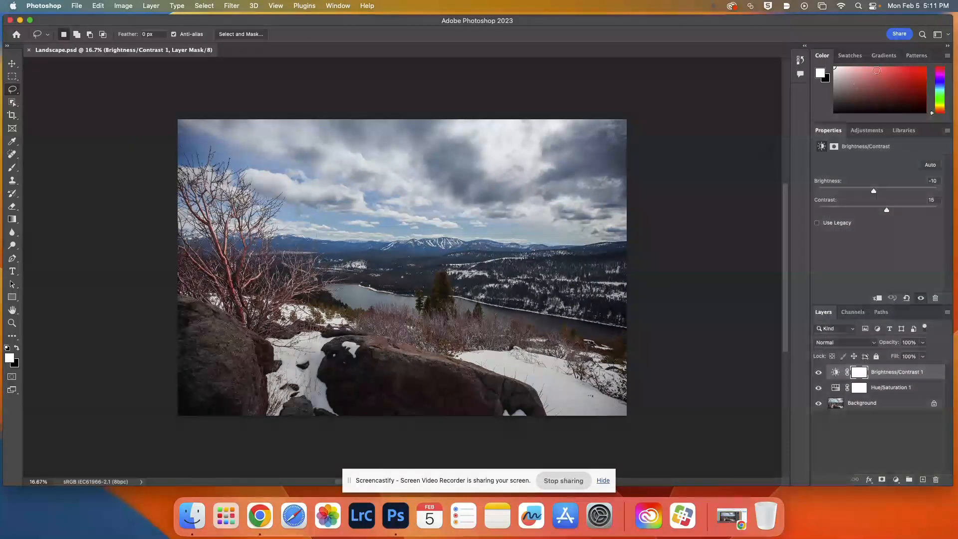
left_click(947, 47)
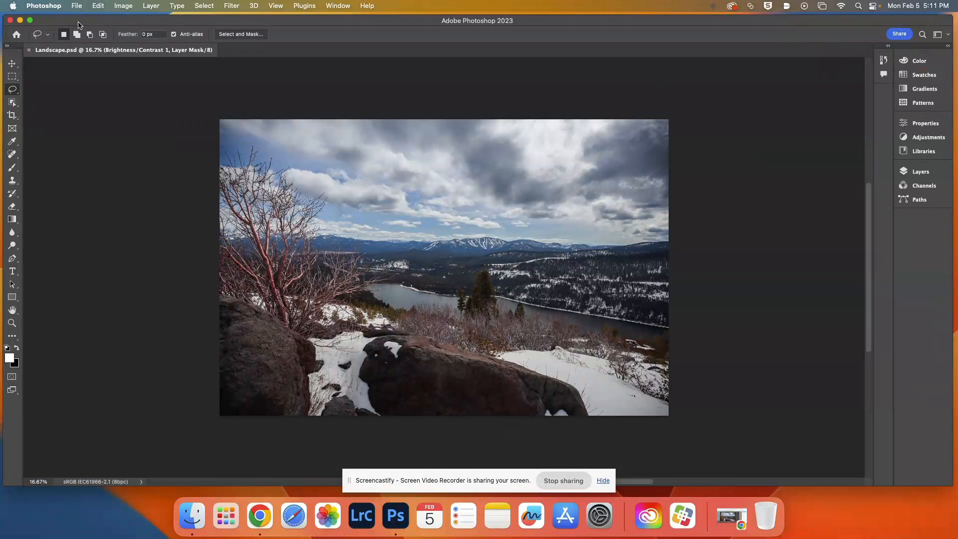
Switch the toolbar to two columns and undock it as a floating panel over the canvas beside the photo
left_click(8, 46)
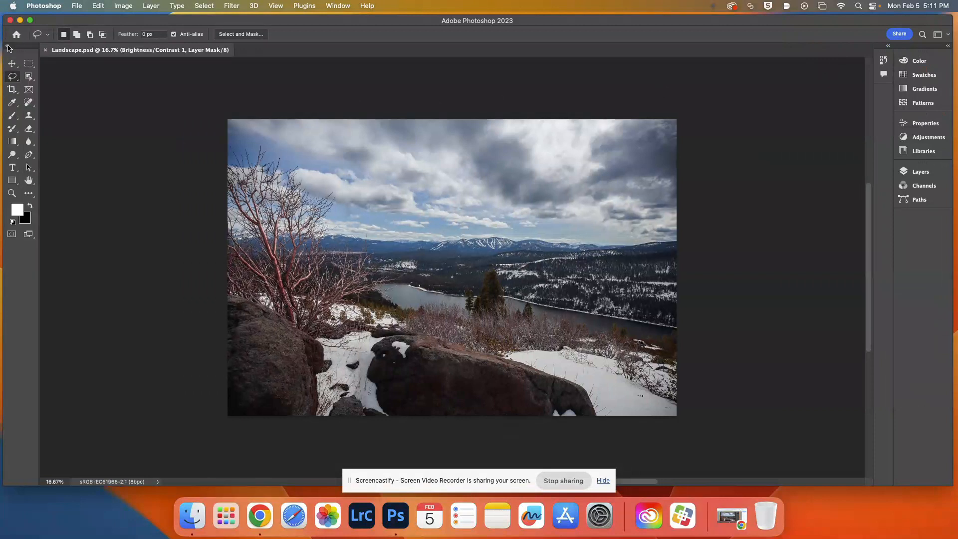
mouse_move(10, 53)
left_mouse_down()
mouse_move(401, 143)
mouse_move(810, 114)
mouse_move(796, 113)
left_mouse_up()
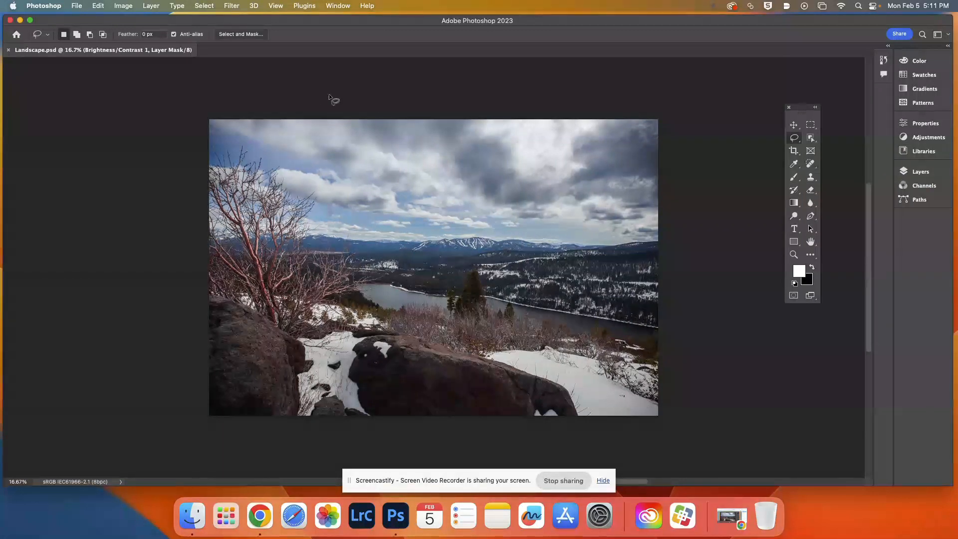
Expand the collapsed panel groups and pull the Adjustments and Libraries panels out as separate floating panels over the canvas
left_click(947, 46)
left_click_drag(866, 130, 653, 115)
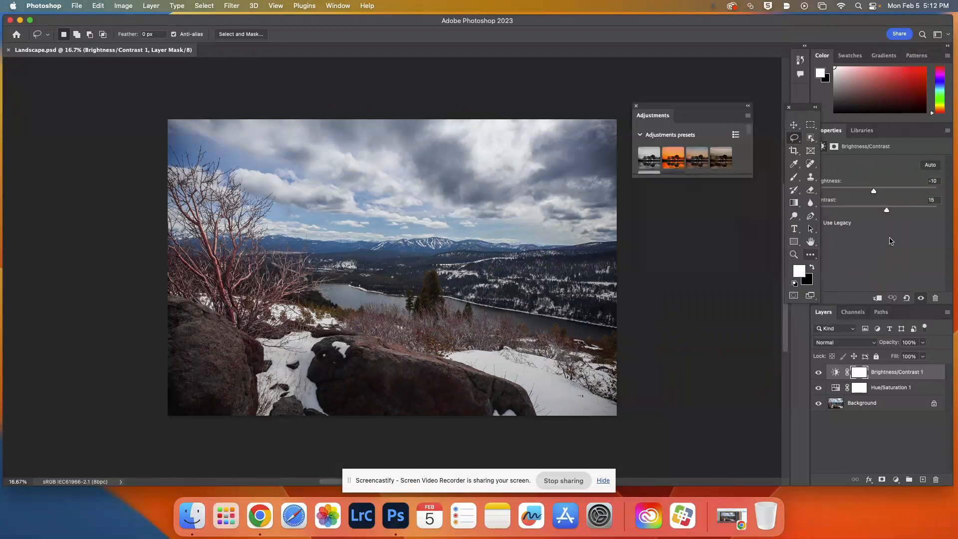
left_click_drag(859, 132, 651, 232)
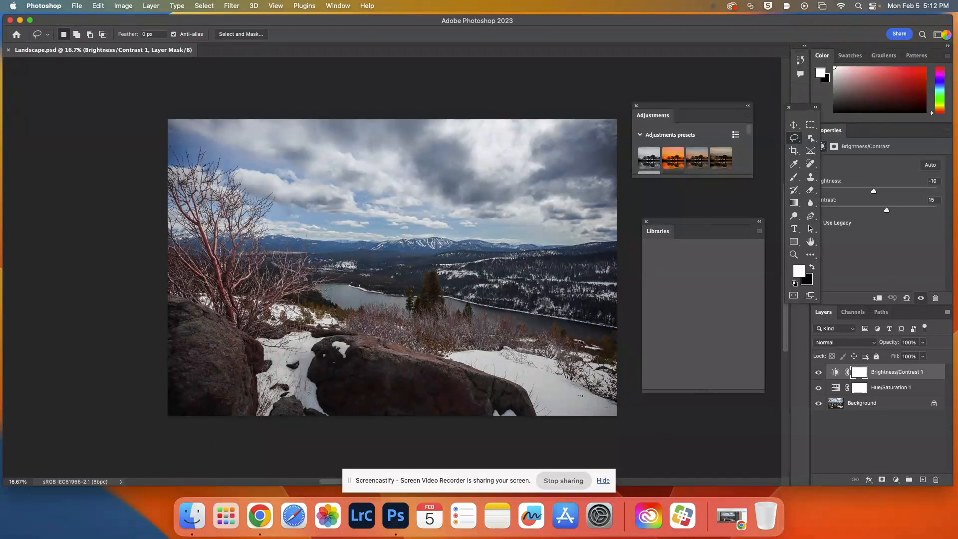
Reset the Essentials workspace to its default panel layout
left_click(948, 35)
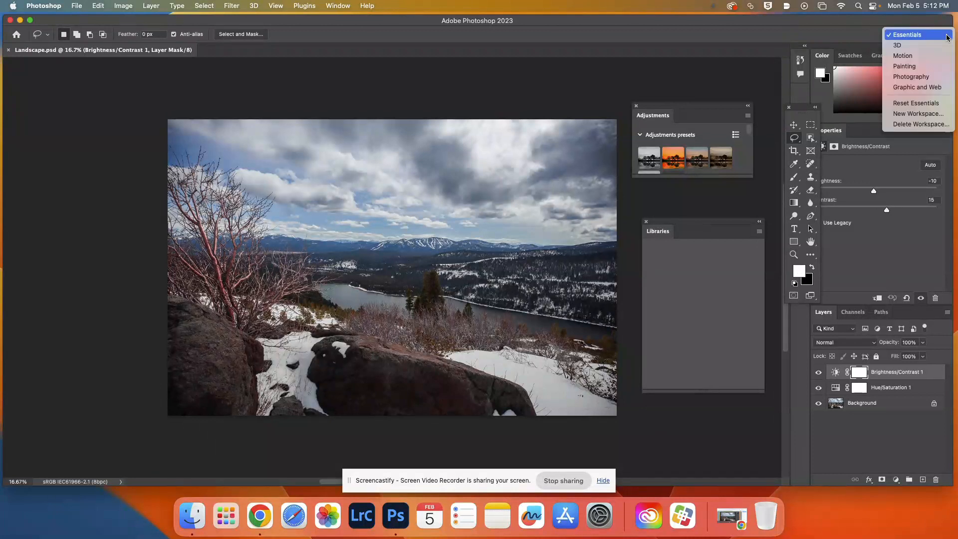
left_click(920, 103)
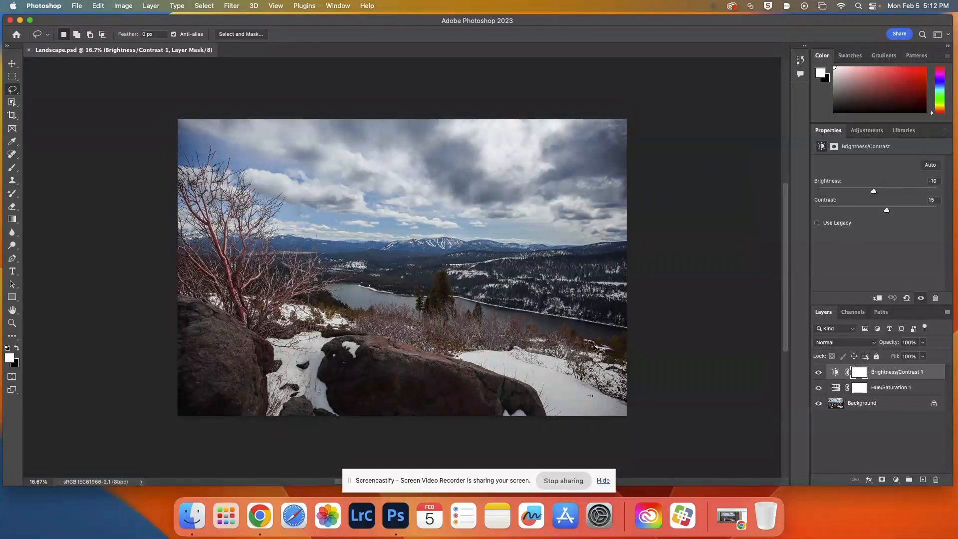